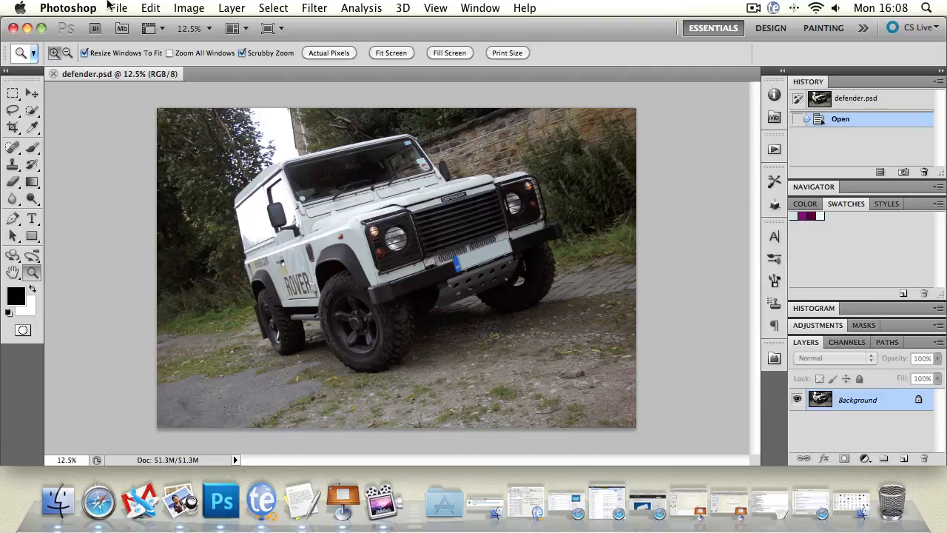
{"action": "left_click", "coordinate": [118, 7]}
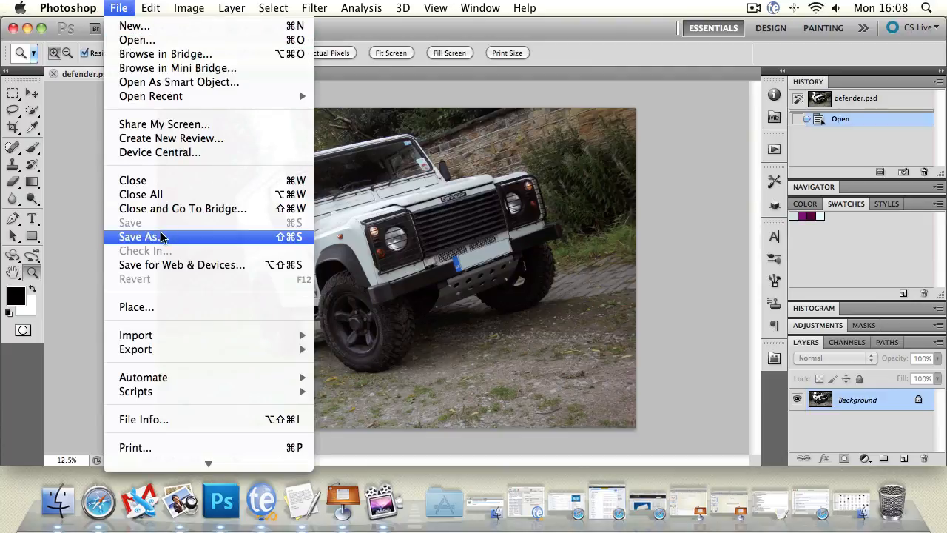
{"action": "left_click", "coordinate": [465, 212]}
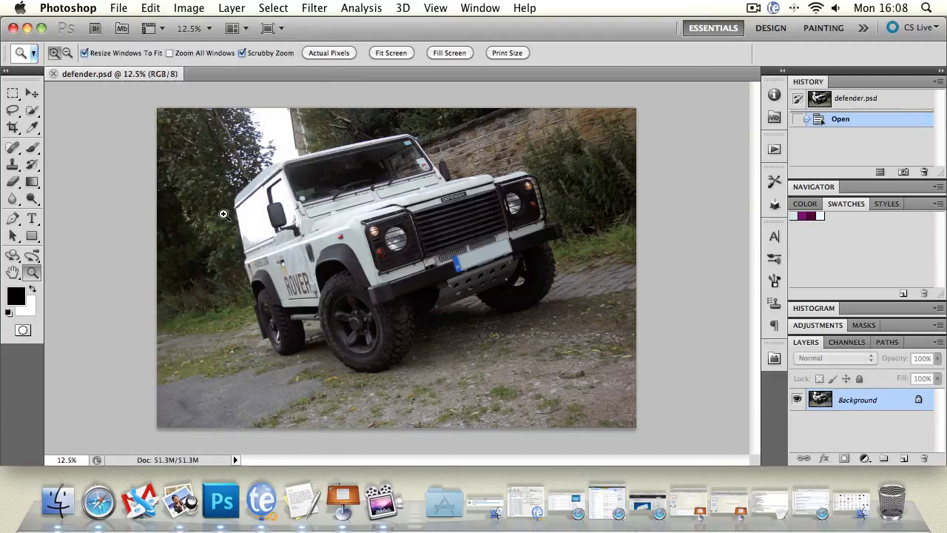
{"action": "left_click", "coordinate": [121, 7]}
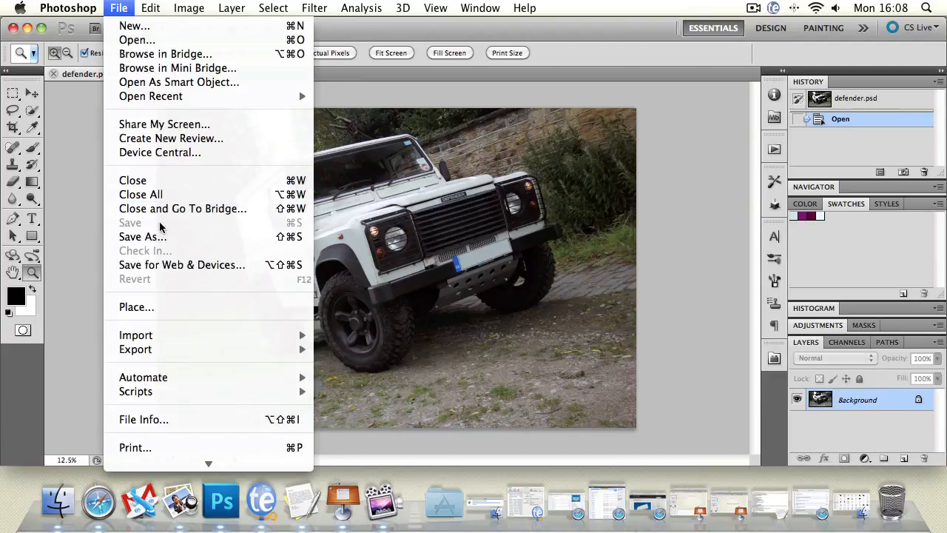
{"action": "left_click", "coordinate": [85, 205]}
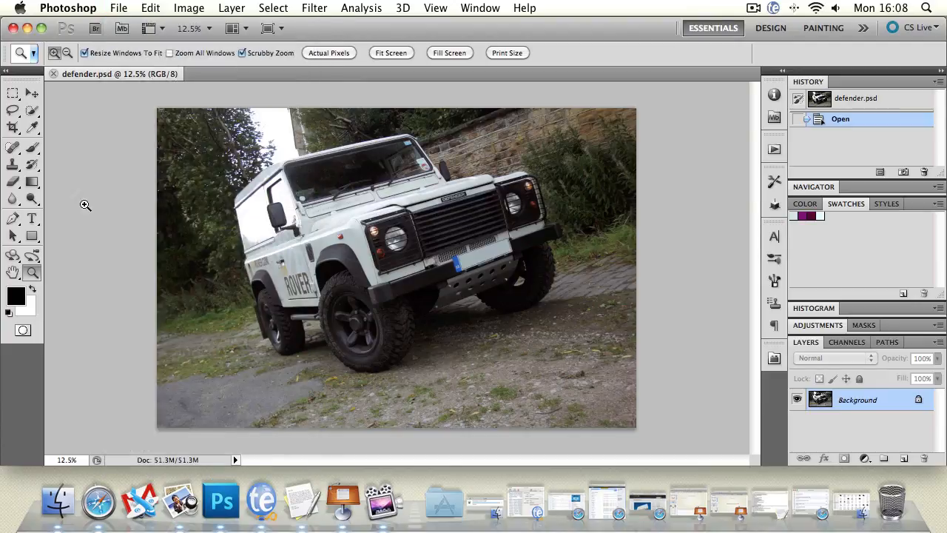
Paint a diagonal black brush stroke across the vehicle, check the available save commands, and undo the stroke.
{"action": "left_click", "coordinate": [32, 147]}
{"action": "left_click_drag", "start_coordinate": [303, 159], "coordinate": [444, 259]}
{"action": "left_click", "coordinate": [120, 7]}
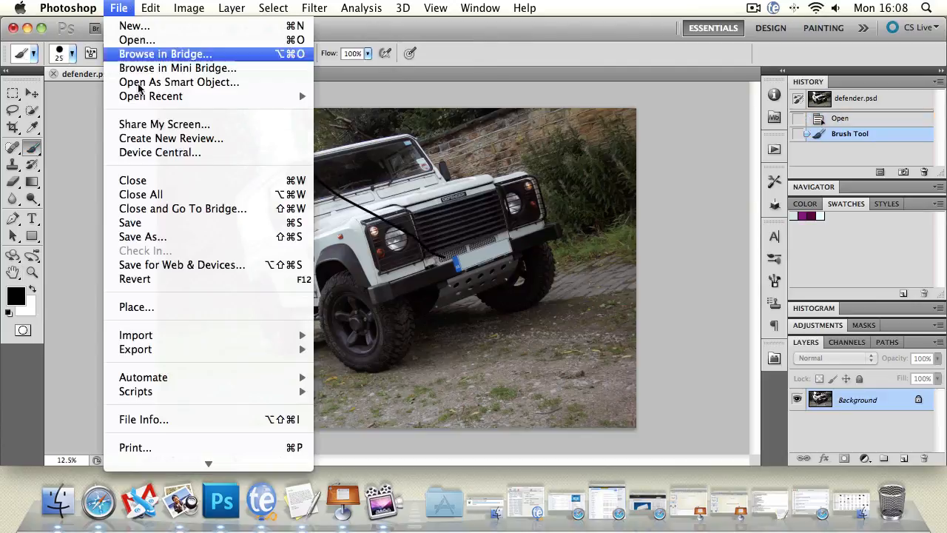
{"action": "left_click", "coordinate": [615, 179]}
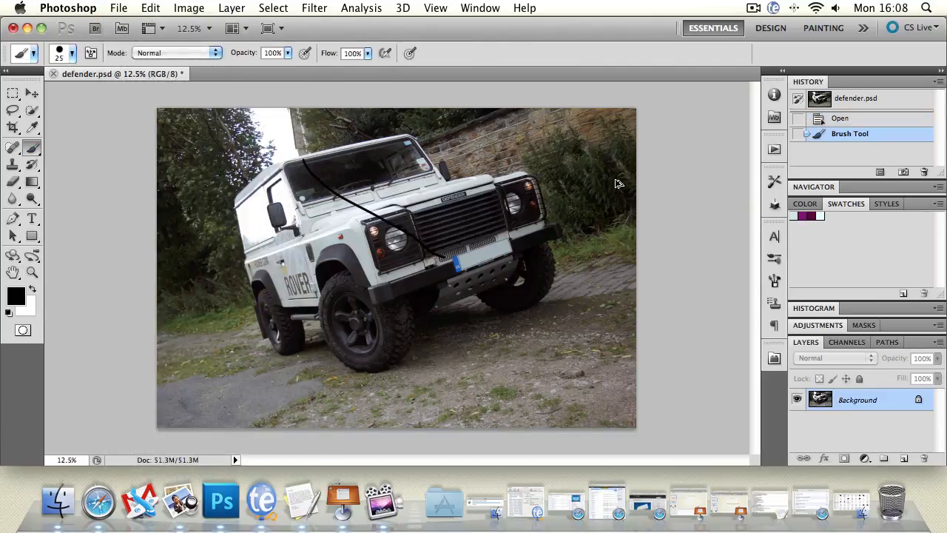
{"action": "key", "text": "super+z"}
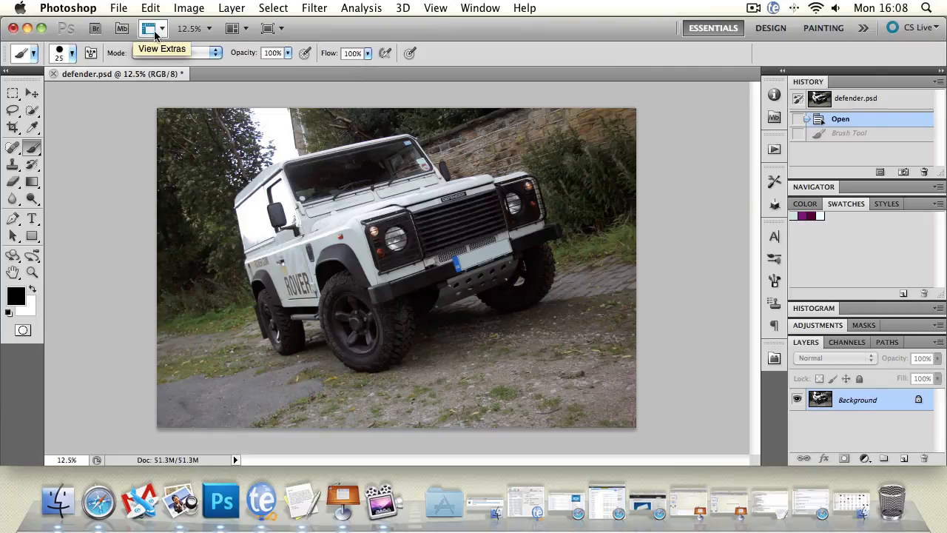
Bring up the Save As dialog for the photo, examine the available file formats, and cancel without saving.
{"action": "left_click", "coordinate": [117, 7]}
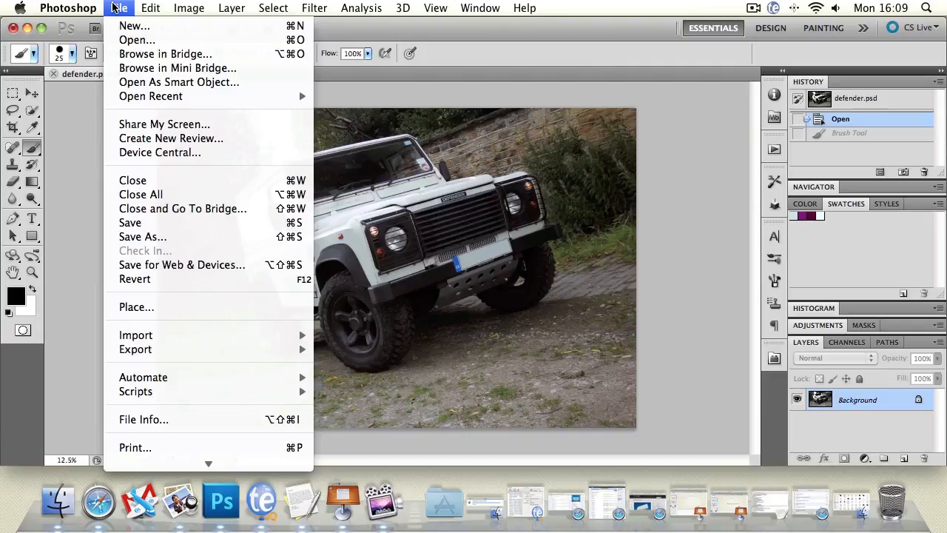
{"action": "left_click", "coordinate": [466, 96]}
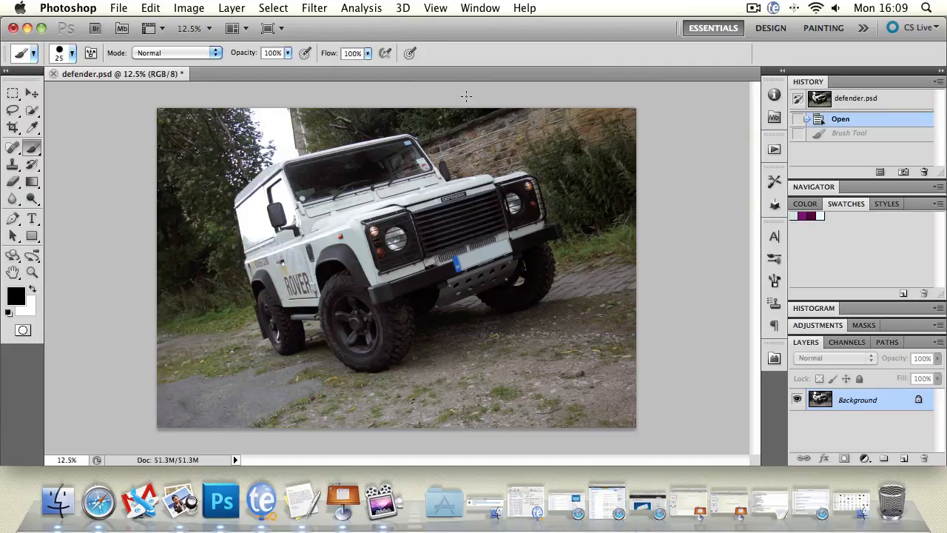
{"action": "left_click", "coordinate": [119, 7]}
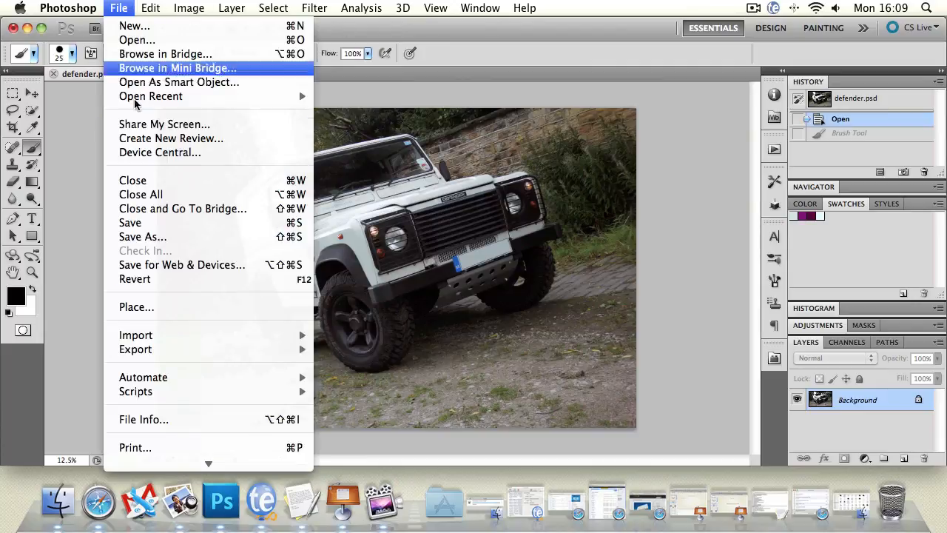
{"action": "left_click", "coordinate": [148, 238]}
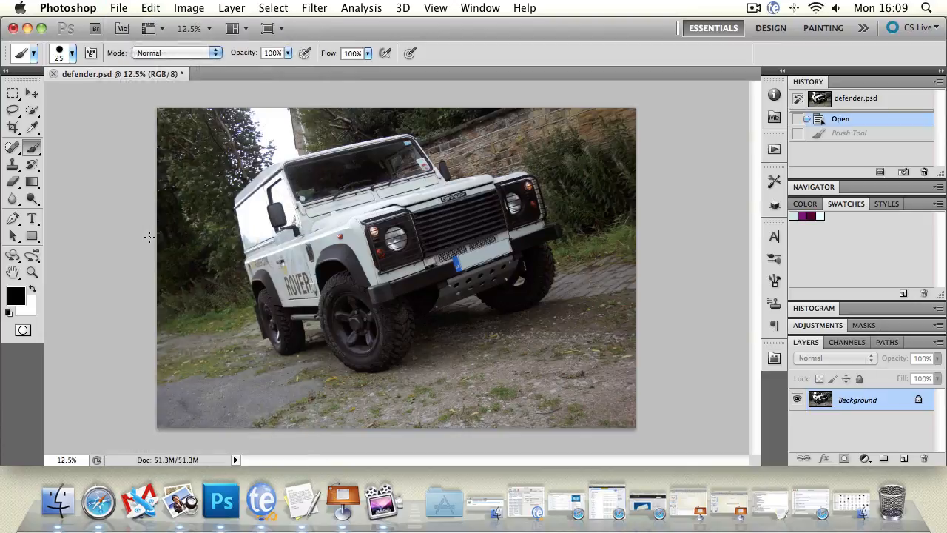
{"action": "left_click_drag", "start_coordinate": [367, 27], "coordinate": [203, 28]}
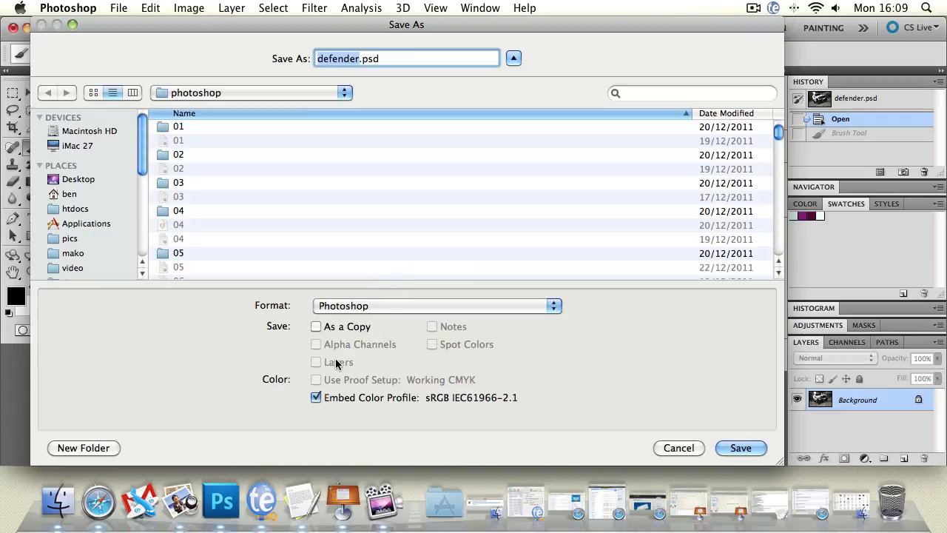
{"action": "left_click", "coordinate": [354, 307]}
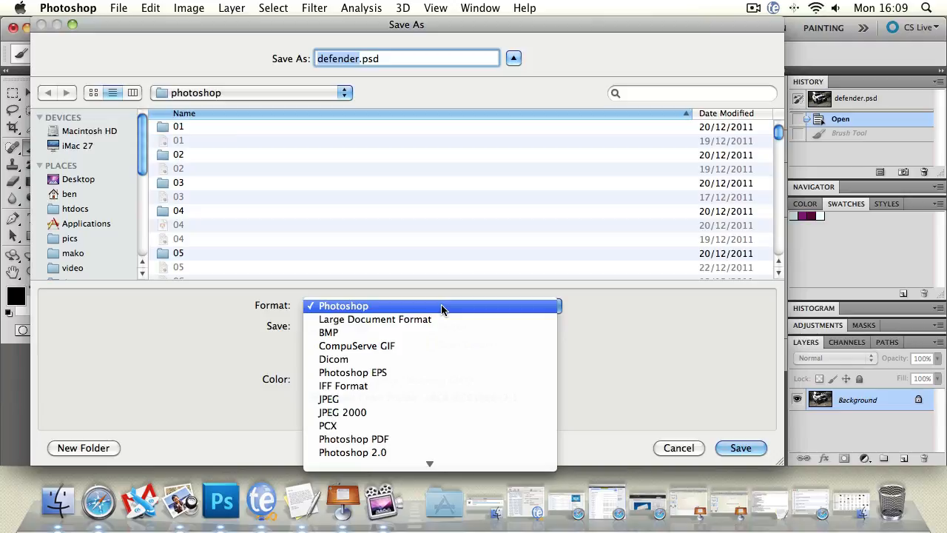
{"action": "left_click", "coordinate": [698, 447]}
{"action": "left_click", "coordinate": [698, 448]}
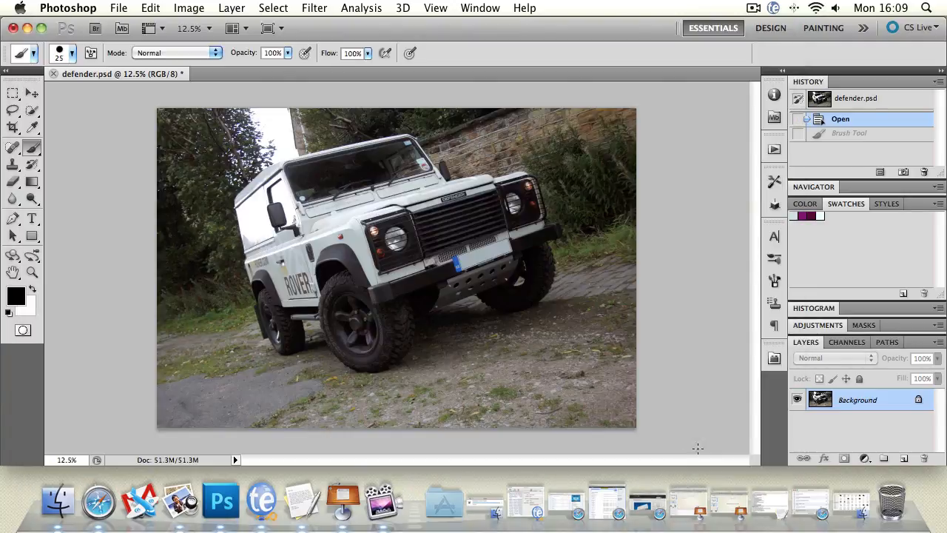
Start saving the photo under a different format, choosing Large Document Format, and try the As a Copy option.
{"action": "left_click", "coordinate": [118, 8]}
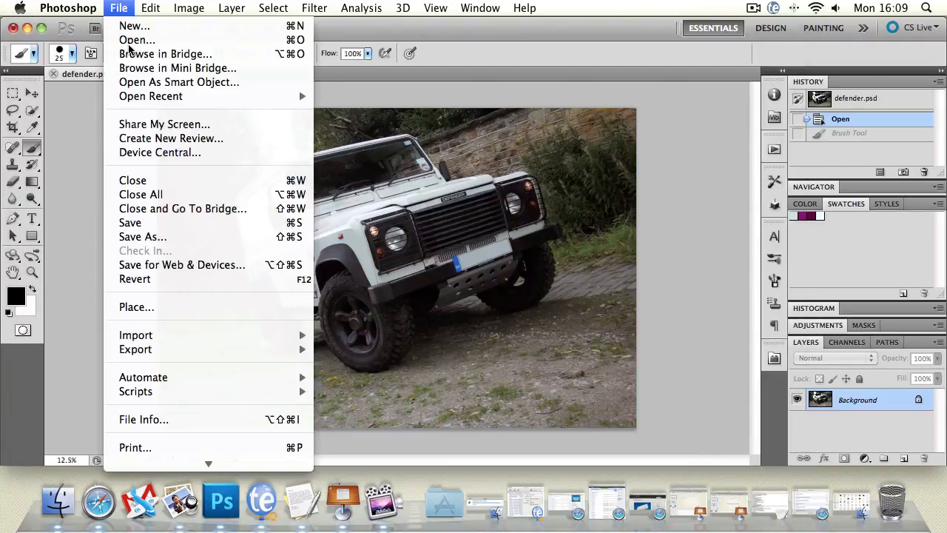
{"action": "left_click", "coordinate": [144, 237]}
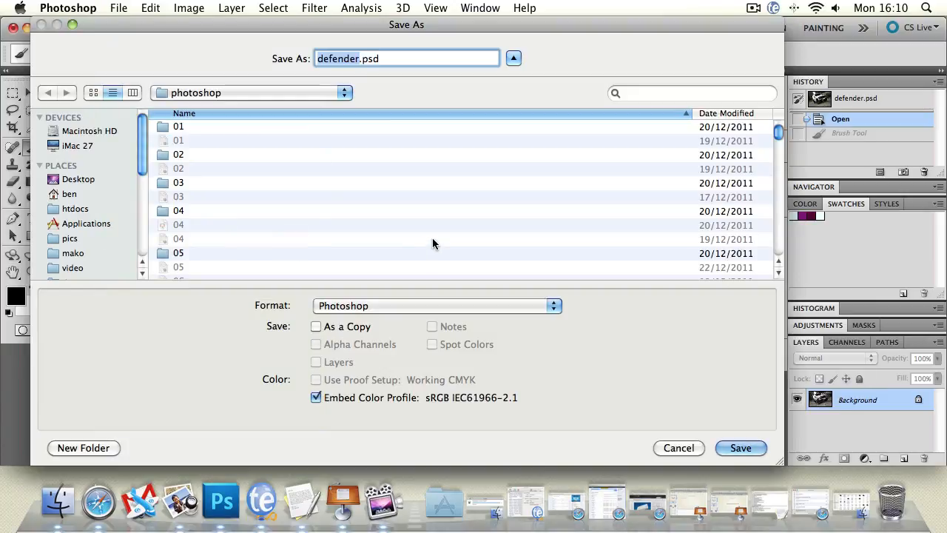
{"action": "left_click", "coordinate": [406, 306]}
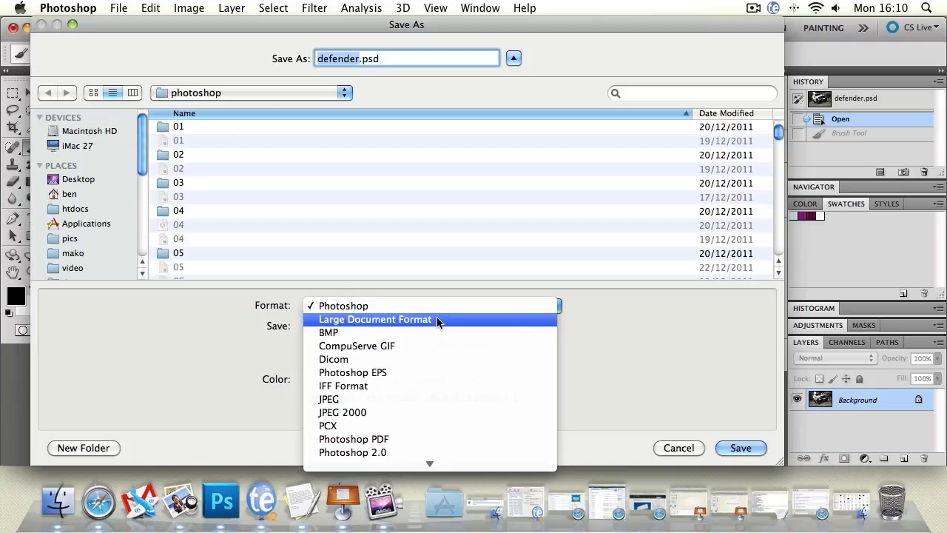
{"action": "left_click", "coordinate": [436, 319]}
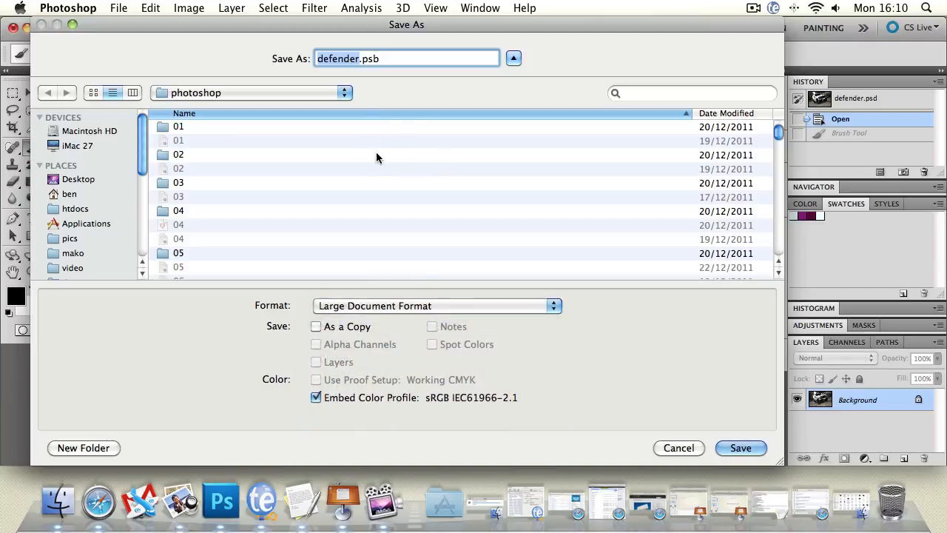
{"action": "left_click", "coordinate": [318, 327]}
{"action": "left_click_drag", "start_coordinate": [371, 31], "coordinate": [378, 239]}
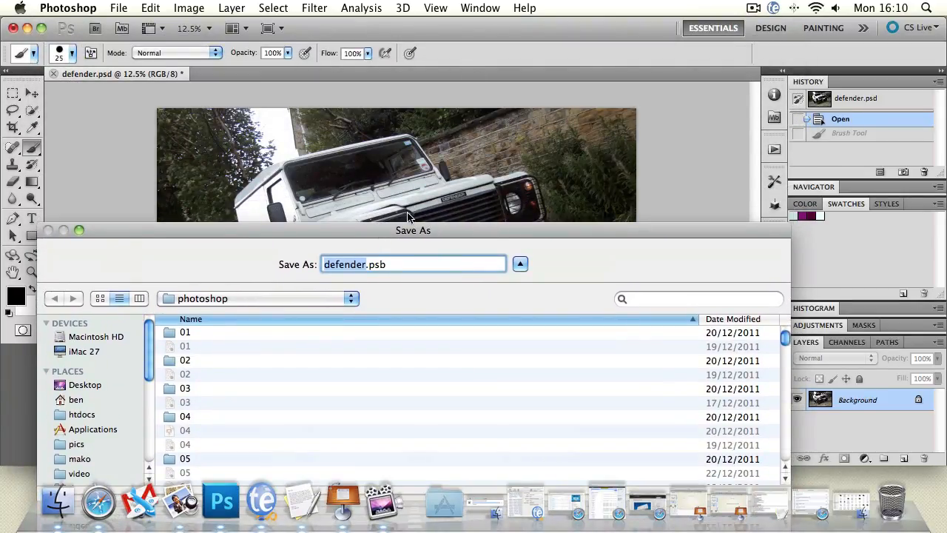
{"action": "left_click_drag", "start_coordinate": [399, 231], "coordinate": [375, 6]}
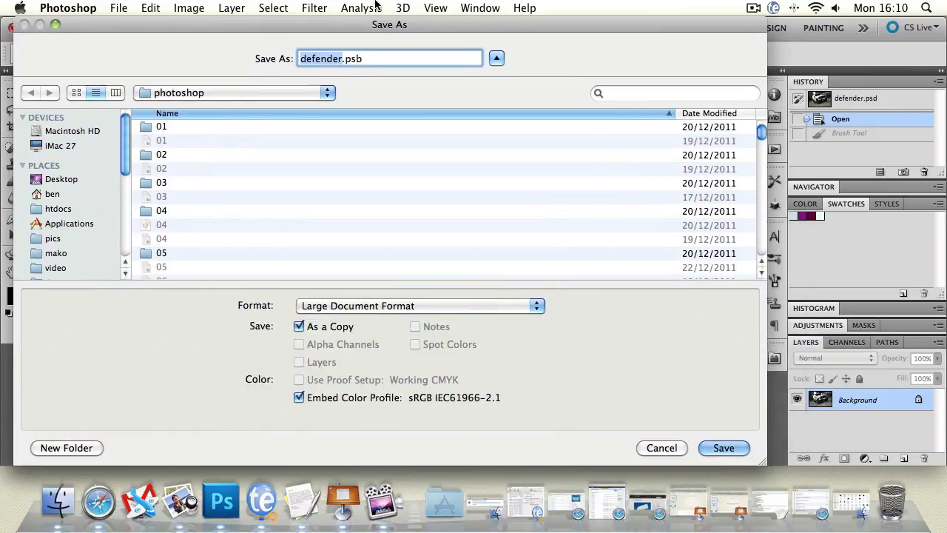
{"action": "left_click", "coordinate": [298, 326]}
Switch the save format to TIFF, review the format list again, and cancel the save.
{"action": "left_click", "coordinate": [395, 308]}
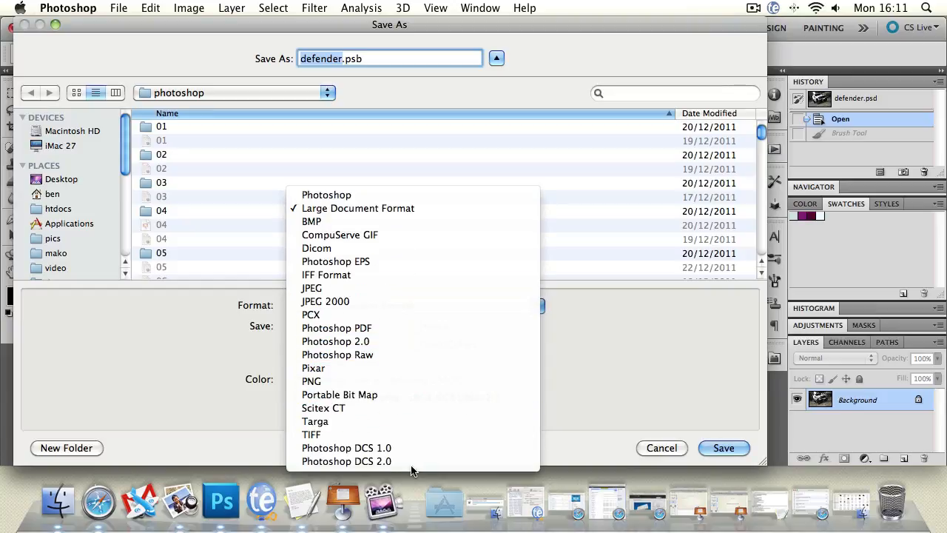
{"action": "left_click", "coordinate": [406, 435]}
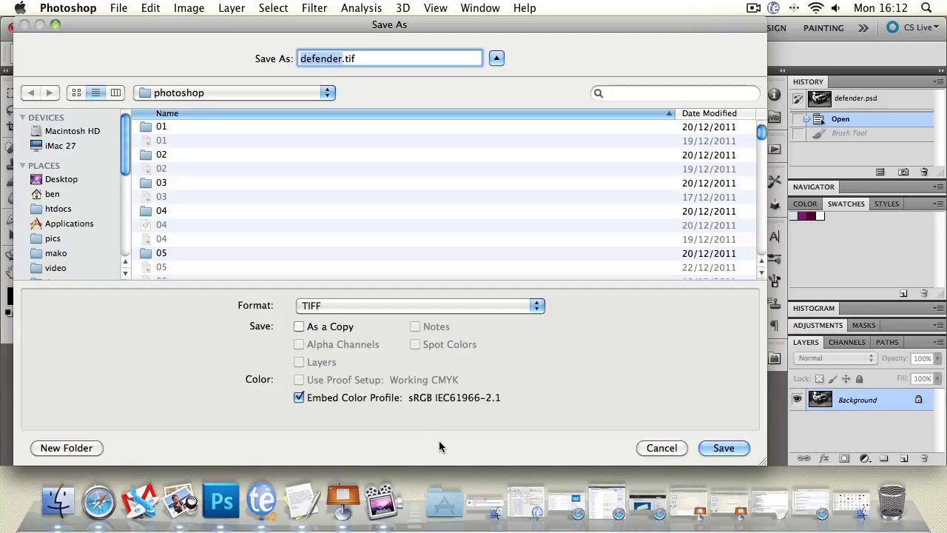
{"action": "left_click", "coordinate": [430, 306]}
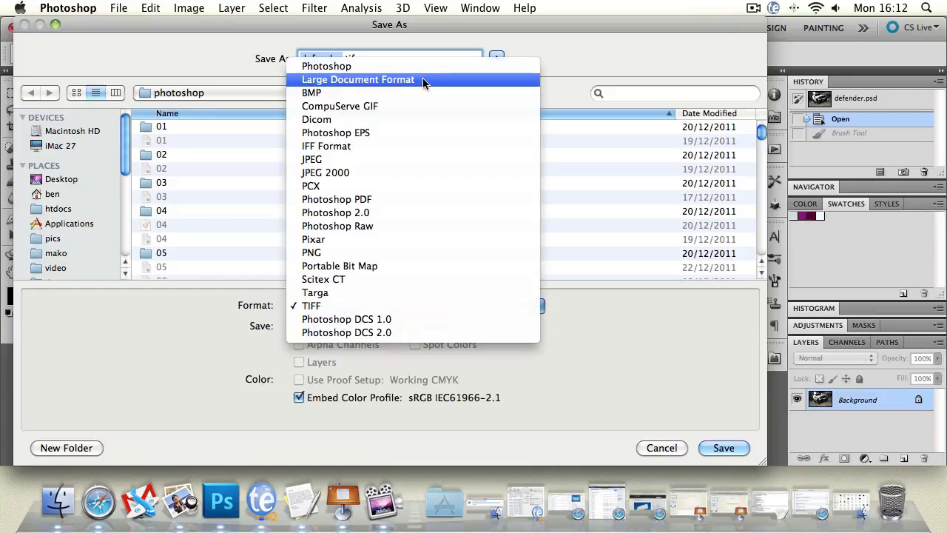
{"action": "left_click", "coordinate": [644, 323]}
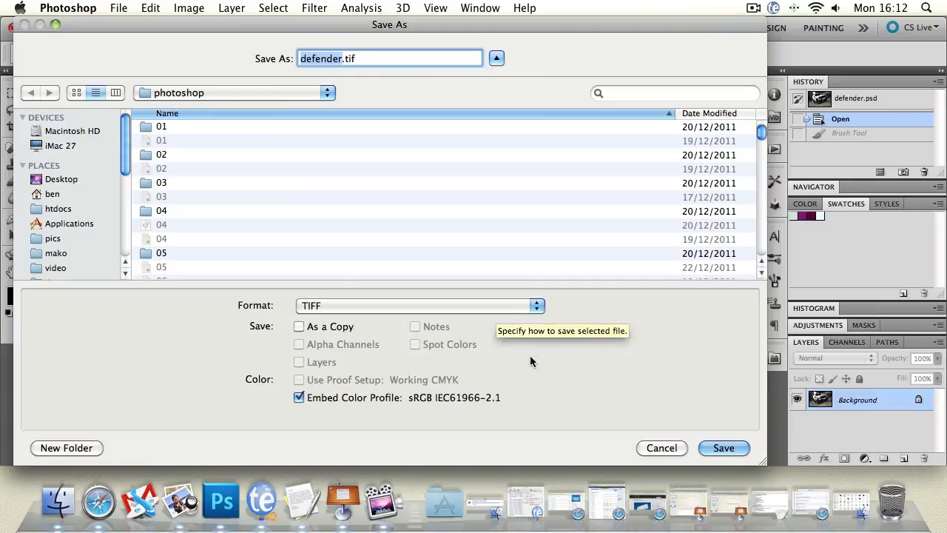
{"action": "left_click", "coordinate": [661, 448]}
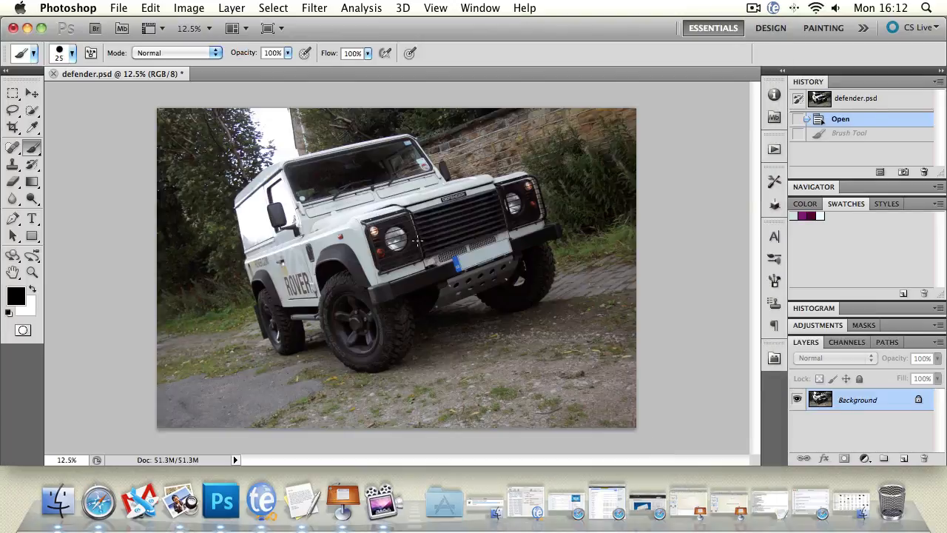
Save the photo in JPEG format as defender.jpg, proceeding to the JPEG options.
{"action": "left_click", "coordinate": [125, 8]}
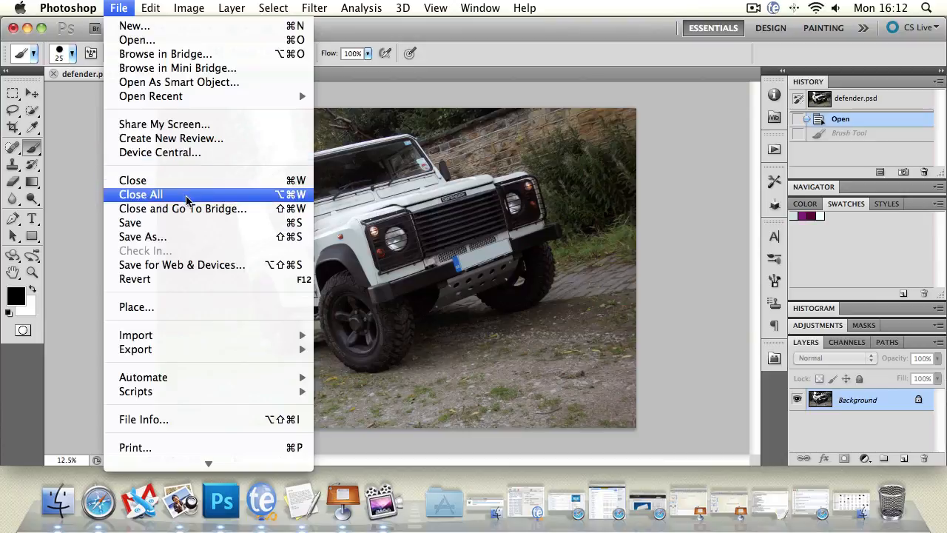
{"action": "left_click", "coordinate": [191, 236]}
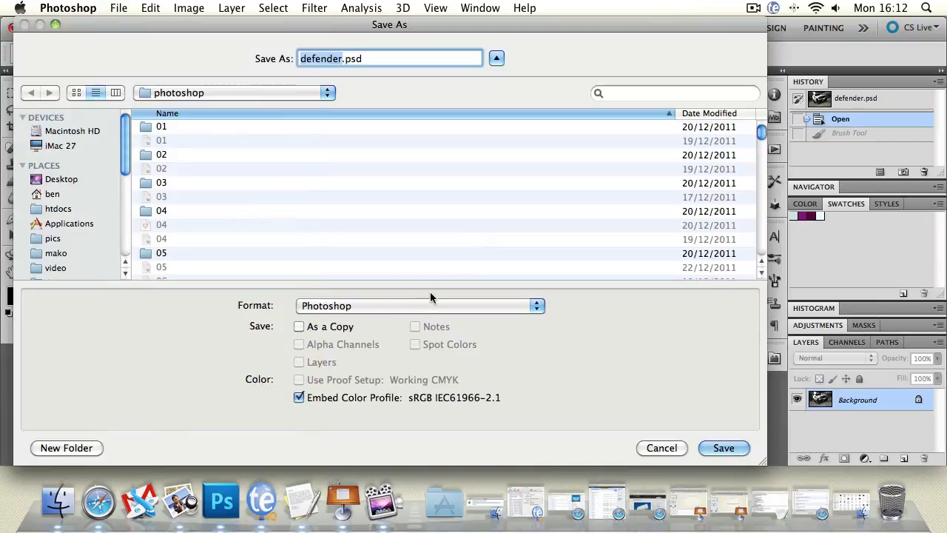
{"action": "left_click", "coordinate": [416, 308]}
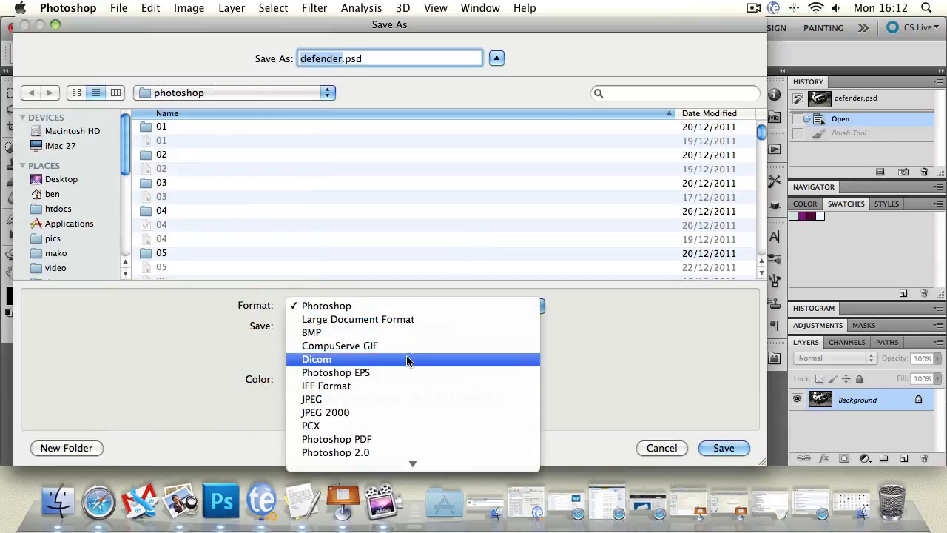
{"action": "left_click", "coordinate": [379, 320]}
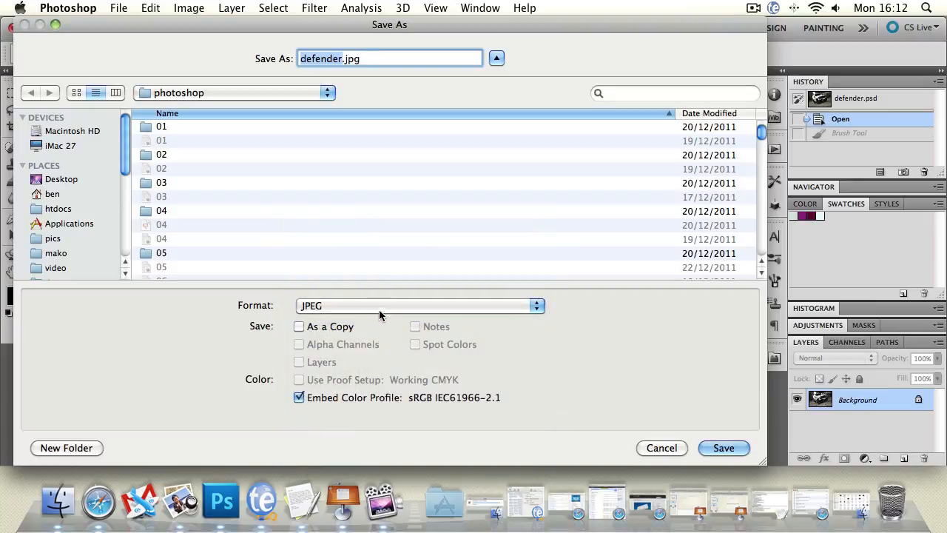
{"action": "left_click_drag", "start_coordinate": [400, 25], "coordinate": [406, 26]}
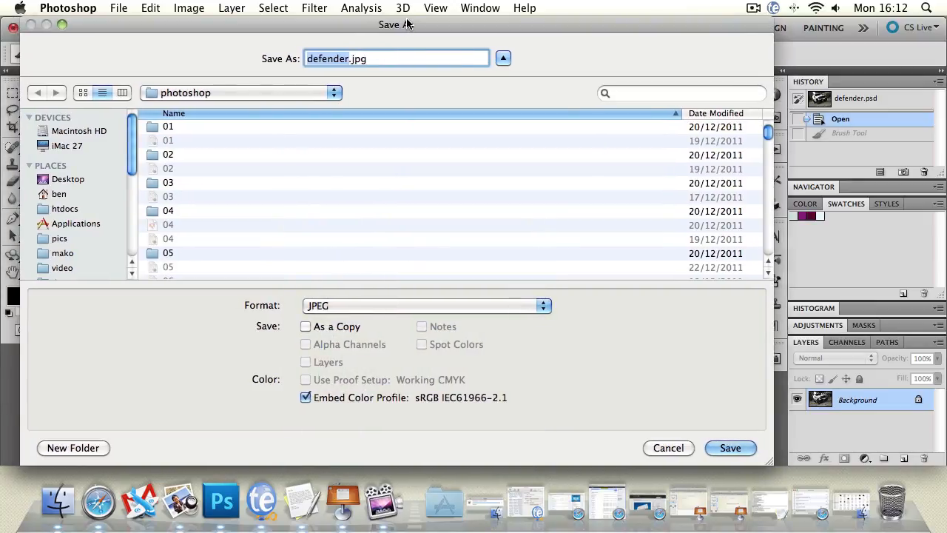
{"action": "key", "text": "Return"}
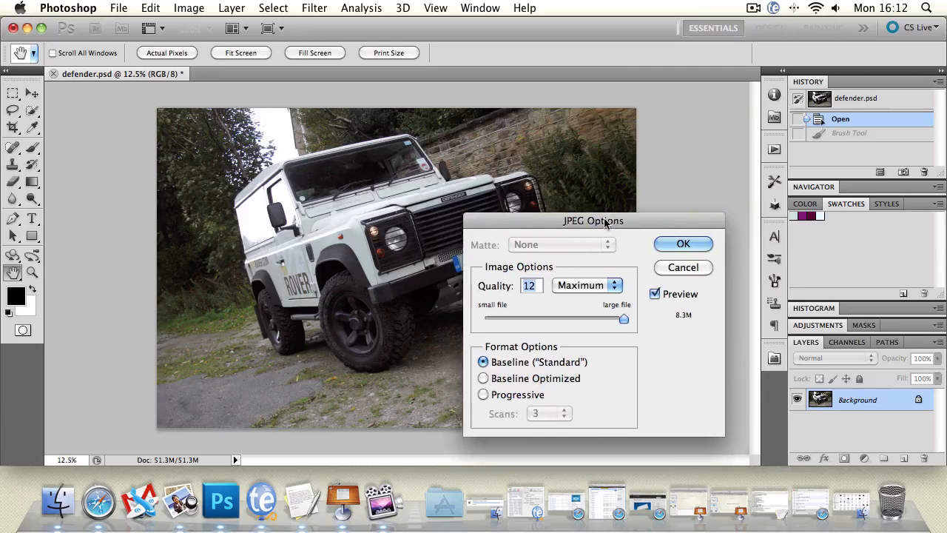
Compare the estimated JPEG file size and image preview at quality 1, 12 and 0.
{"action": "left_click_drag", "start_coordinate": [608, 220], "coordinate": [201, 144]}
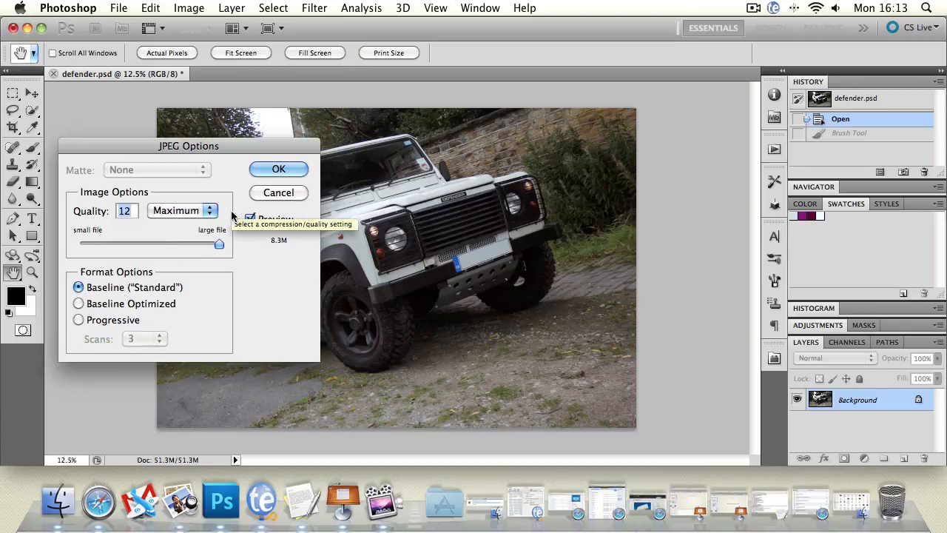
{"action": "left_click_drag", "start_coordinate": [219, 245], "coordinate": [94, 247]}
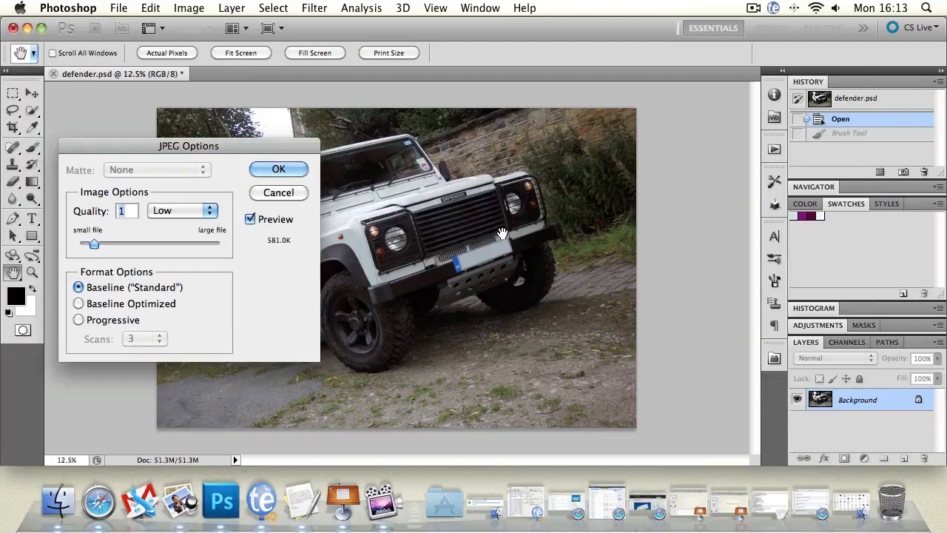
{"action": "left_click_drag", "start_coordinate": [94, 245], "coordinate": [219, 244]}
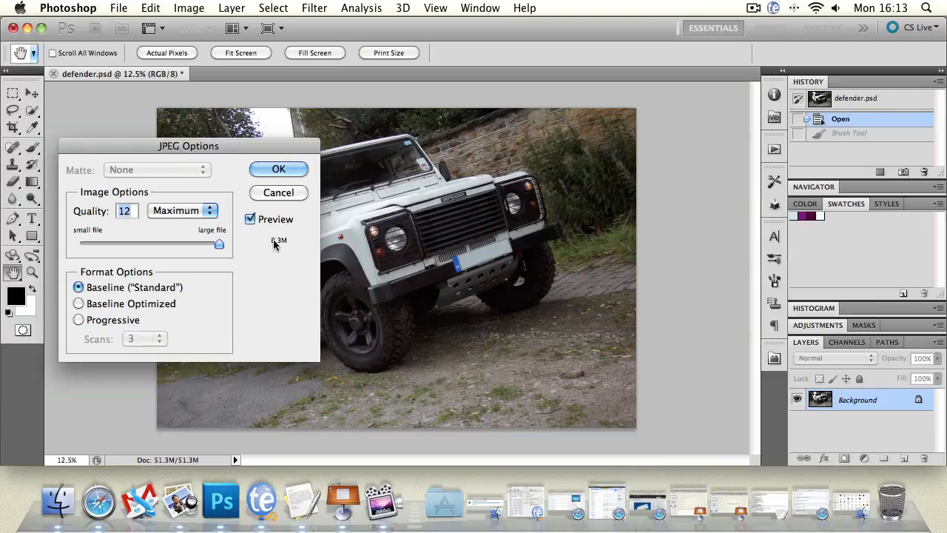
{"action": "left_click_drag", "start_coordinate": [220, 244], "coordinate": [57, 246]}
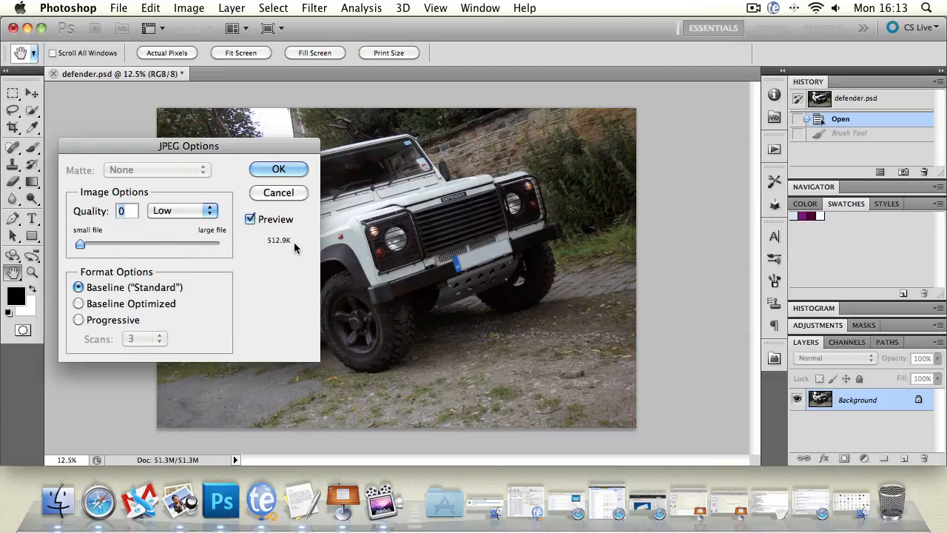
Check the estimated JPEG file size at quality 7 and 12, and cancel the JPEG save.
{"action": "left_click", "coordinate": [88, 244]}
{"action": "left_click_drag", "start_coordinate": [88, 245], "coordinate": [159, 245]}
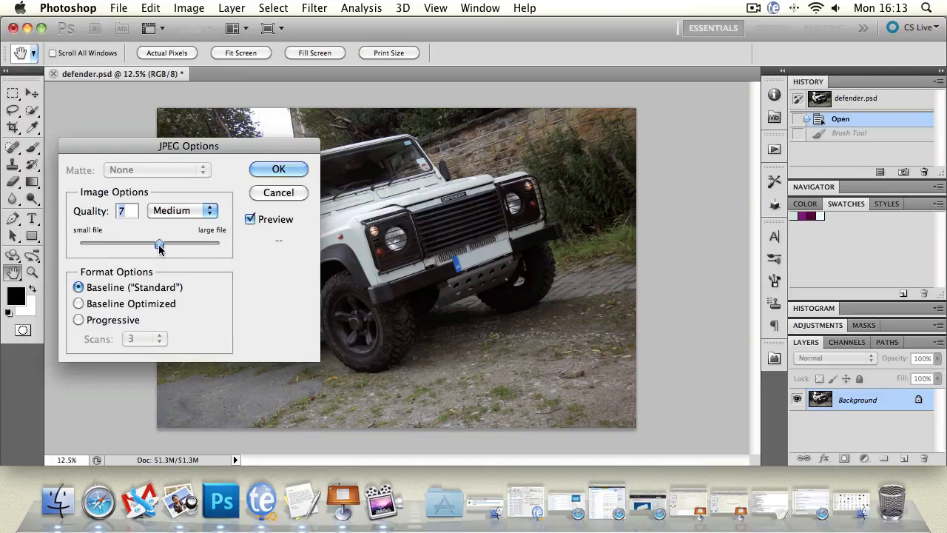
{"action": "left_click", "coordinate": [220, 244]}
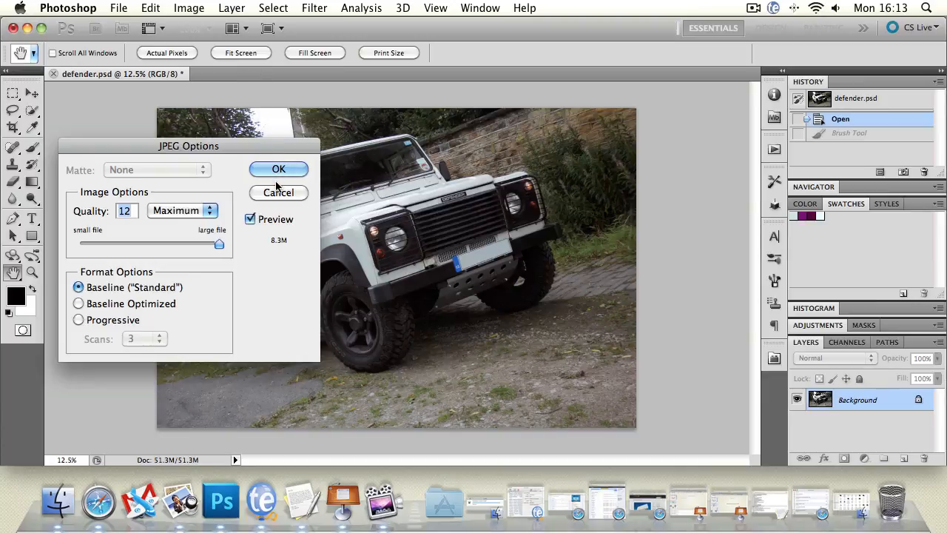
{"action": "left_click", "coordinate": [204, 208]}
{"action": "left_click", "coordinate": [225, 193]}
{"action": "left_click", "coordinate": [252, 193]}
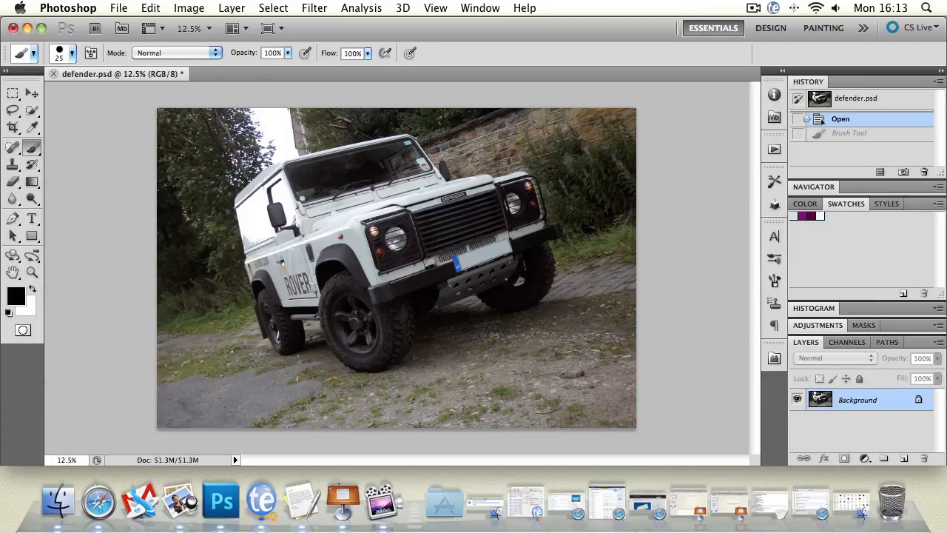
{"action": "left_click", "coordinate": [116, 7]}
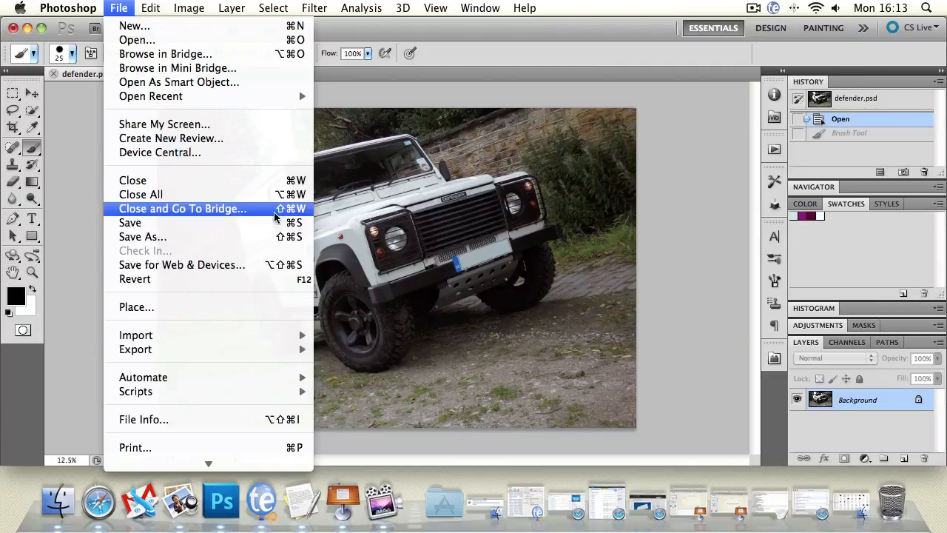
{"action": "left_click", "coordinate": [257, 267]}
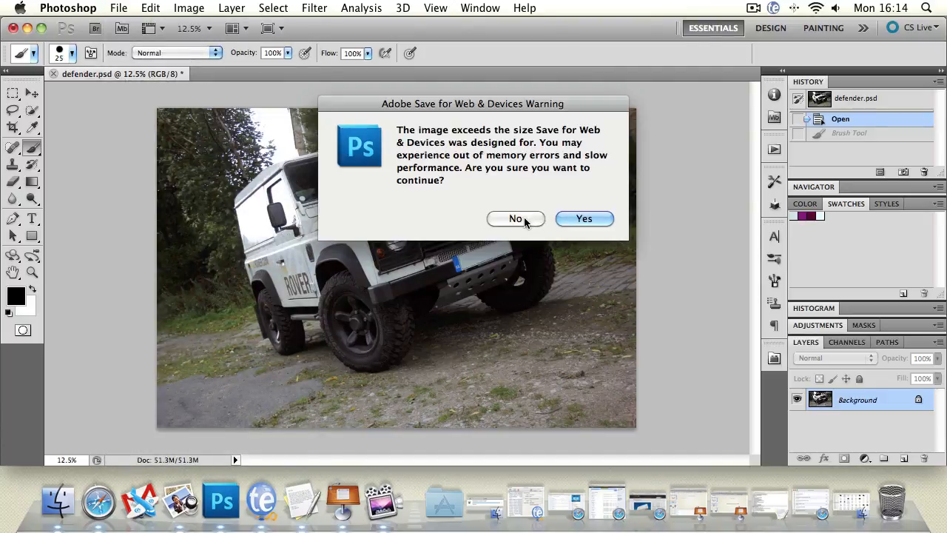
{"action": "left_click", "coordinate": [524, 217]}
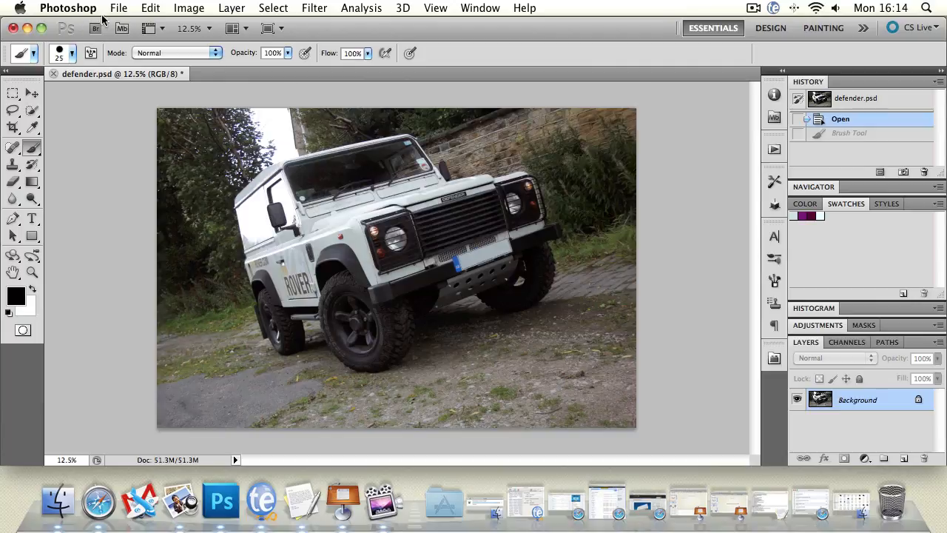
Resize the photo to a width of 2500 pixels, keeping its proportions constrained.
{"action": "left_click", "coordinate": [171, 8]}
{"action": "left_click", "coordinate": [211, 141]}
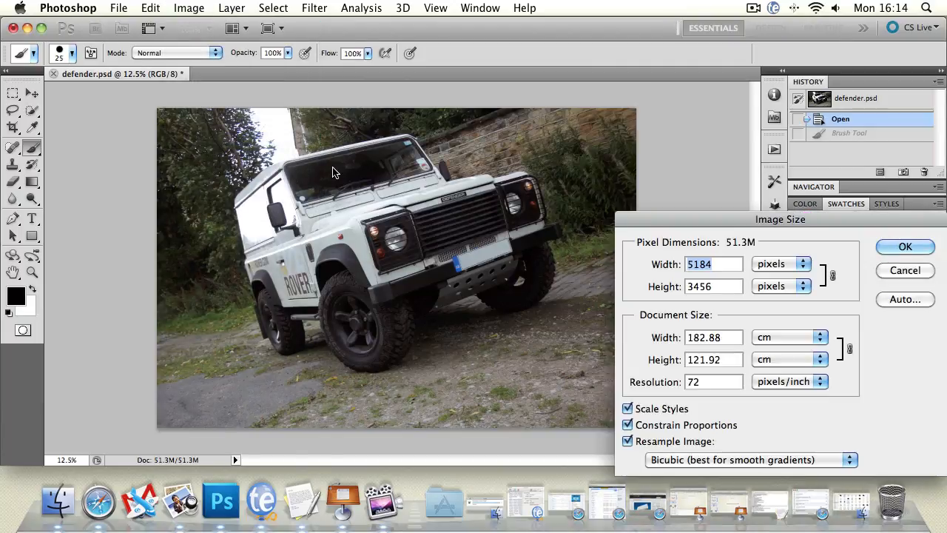
{"action": "type", "text": "2"}
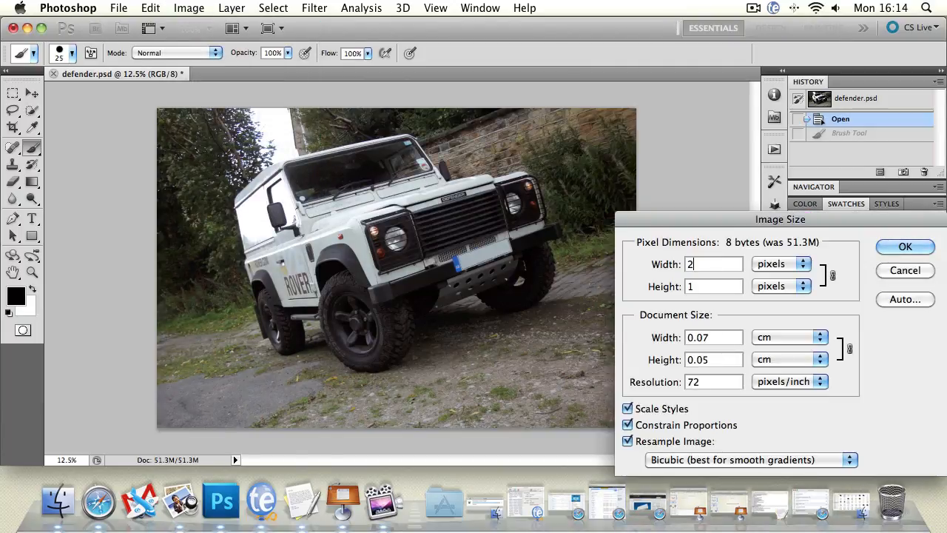
{"action": "type", "text": "500"}
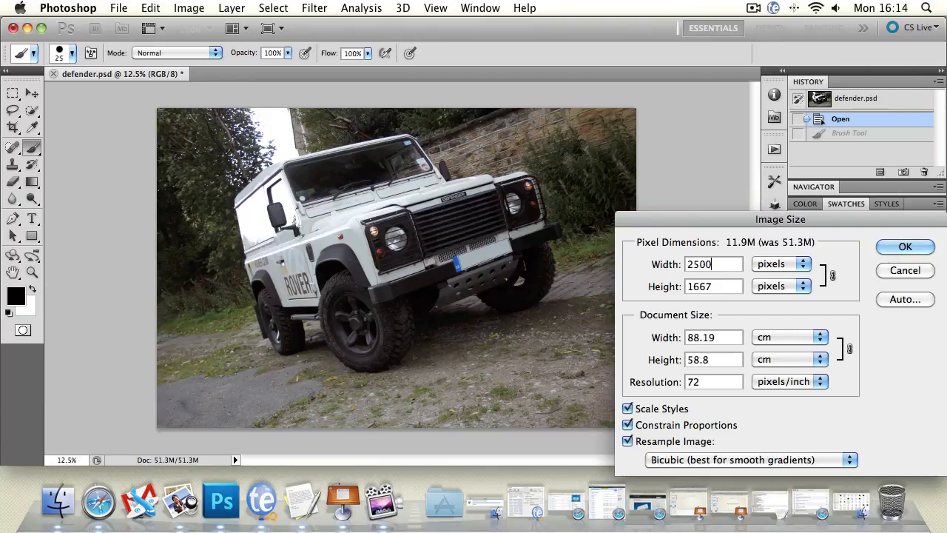
{"action": "key", "text": "Return"}
Open the resized photo in Save for Web & Devices and fit its window to the screen.
{"action": "left_click", "coordinate": [189, 8]}
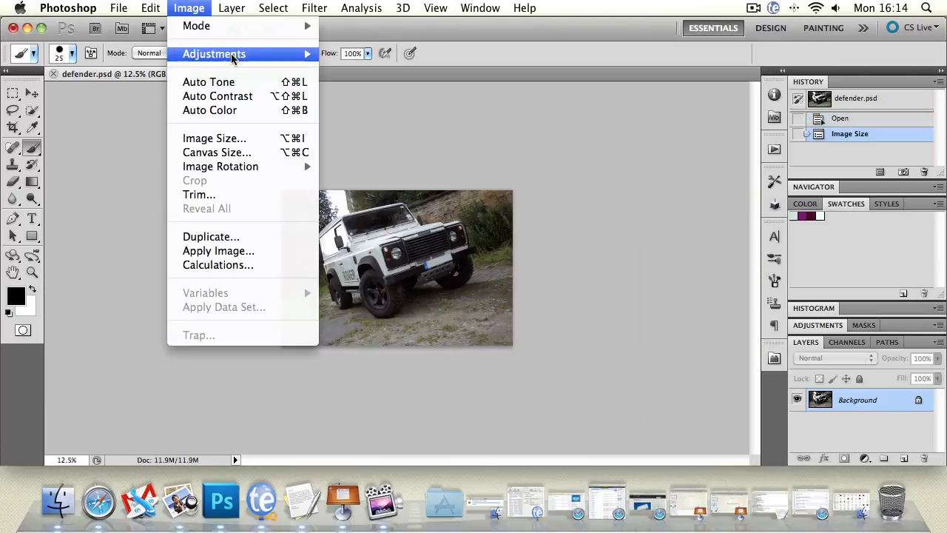
{"action": "mouse_move", "coordinate": [118, 4]}
{"action": "left_click", "coordinate": [194, 264]}
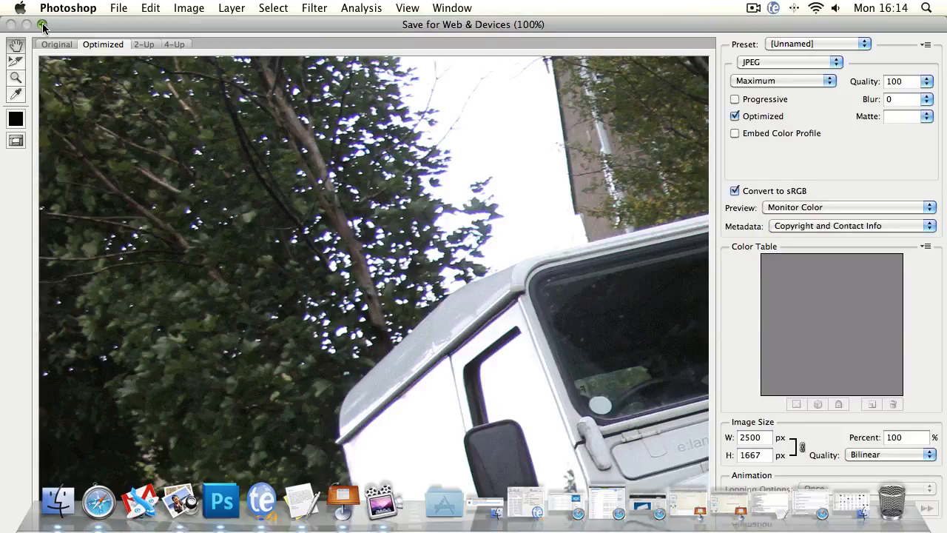
{"action": "left_click", "coordinate": [42, 25]}
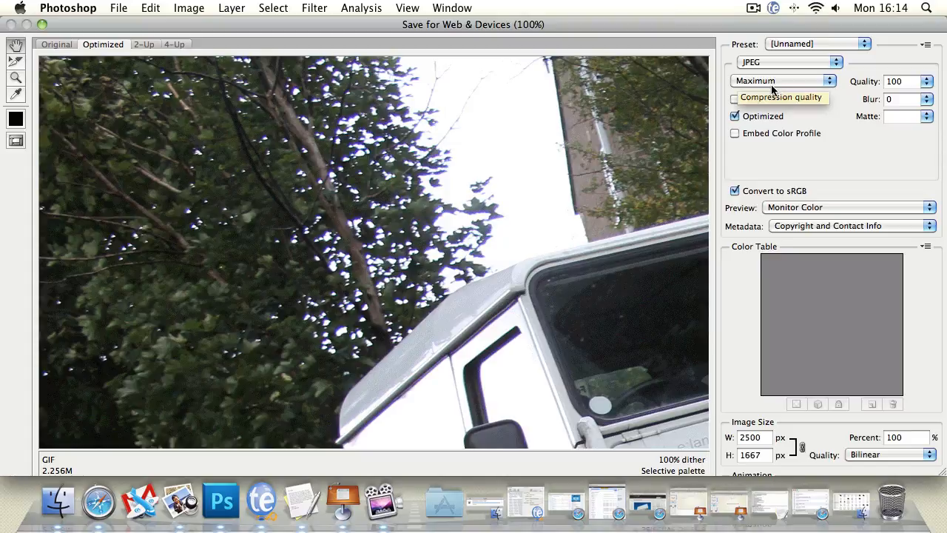
Review the JPEG web export settings: quality slider, Optimized, matte colours, preview colour profiles and metadata choices.
{"action": "left_click", "coordinate": [927, 82]}
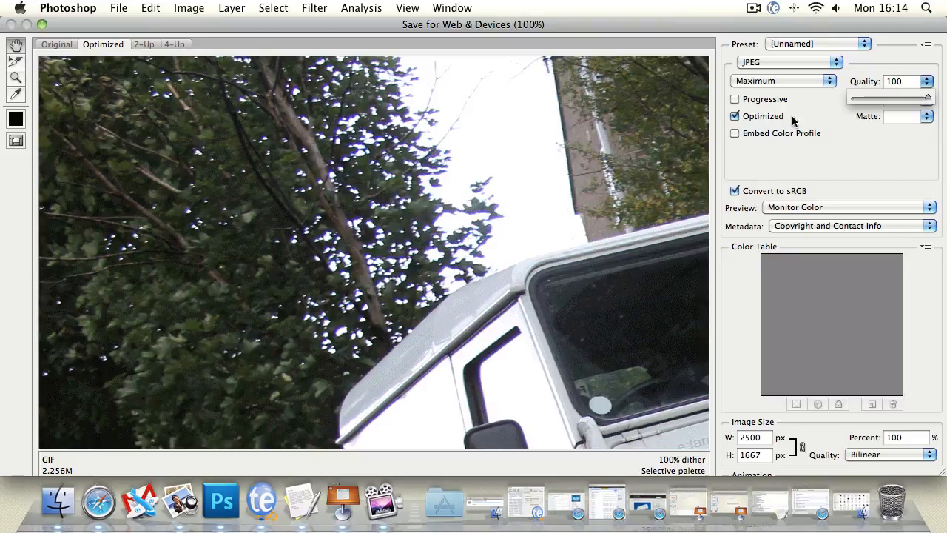
{"action": "left_click", "coordinate": [735, 117]}
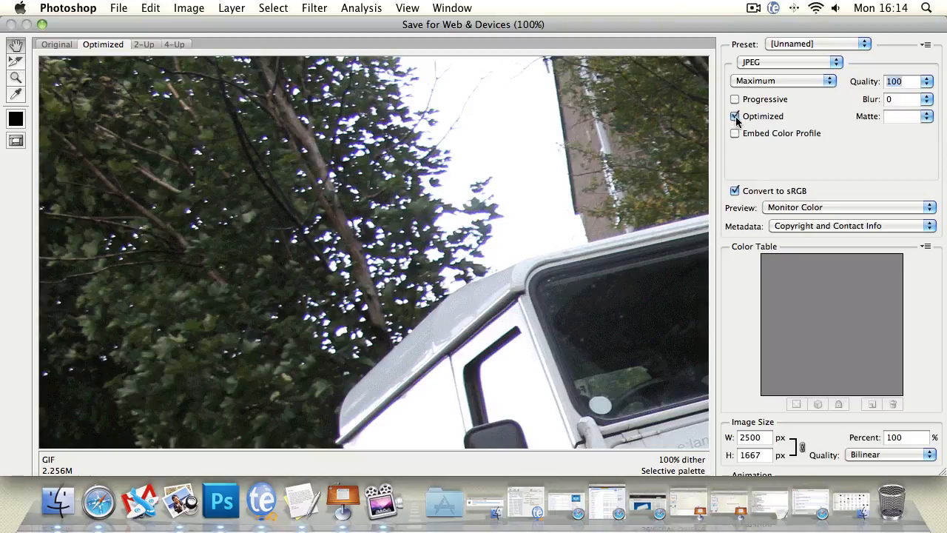
{"action": "left_click", "coordinate": [926, 117]}
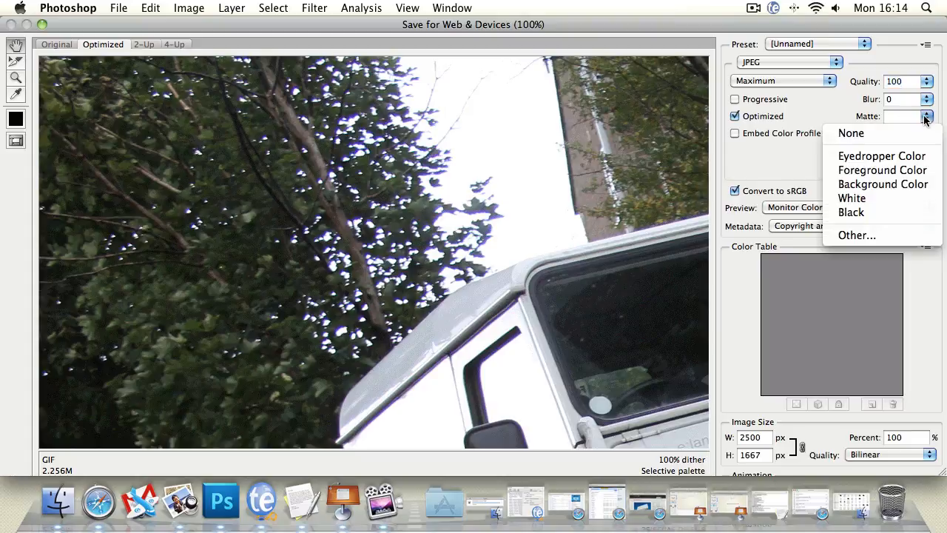
{"action": "left_click", "coordinate": [775, 160]}
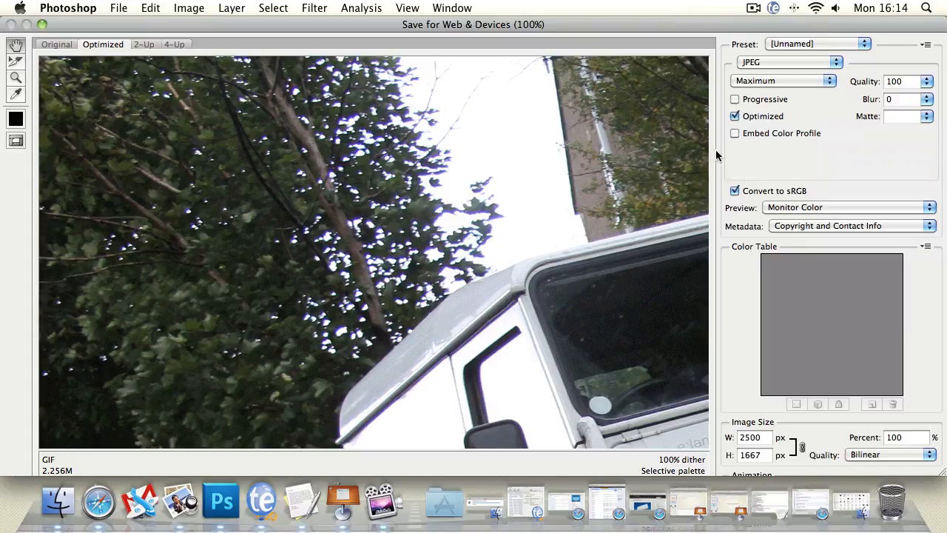
{"action": "left_click", "coordinate": [808, 211]}
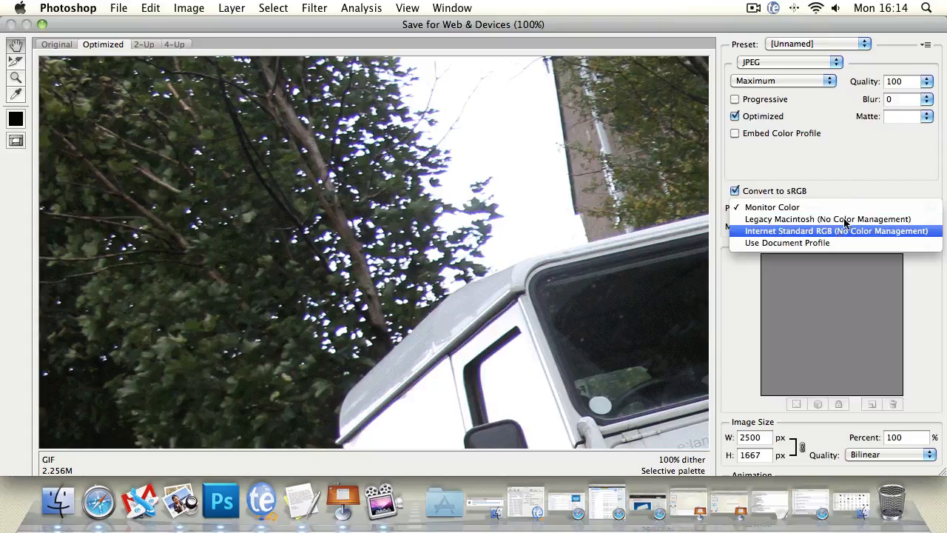
{"action": "left_click", "coordinate": [861, 168]}
{"action": "left_click", "coordinate": [855, 225]}
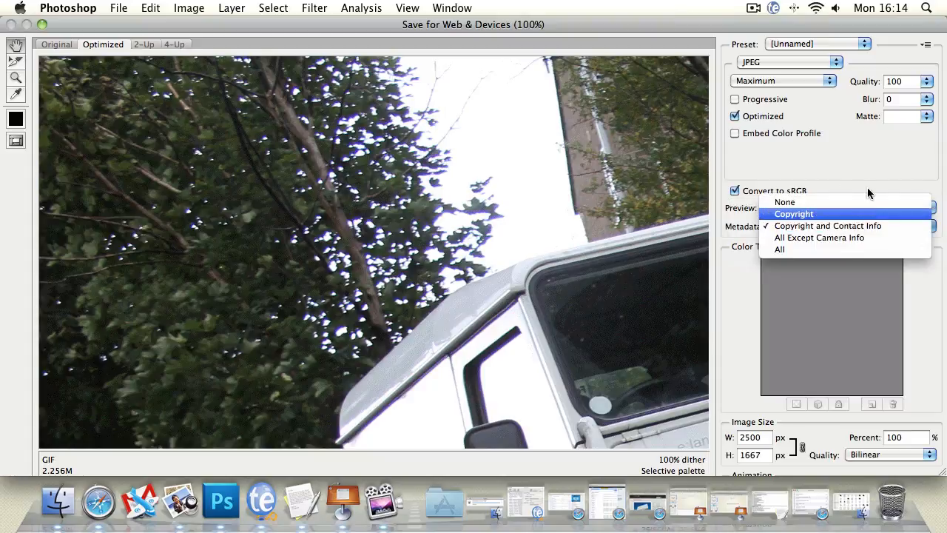
{"action": "left_click", "coordinate": [848, 164]}
Review the resampling quality choices for the export's image size, and the preview colour profiles once more.
{"action": "left_click_drag", "start_coordinate": [592, 25], "coordinate": [581, 25]}
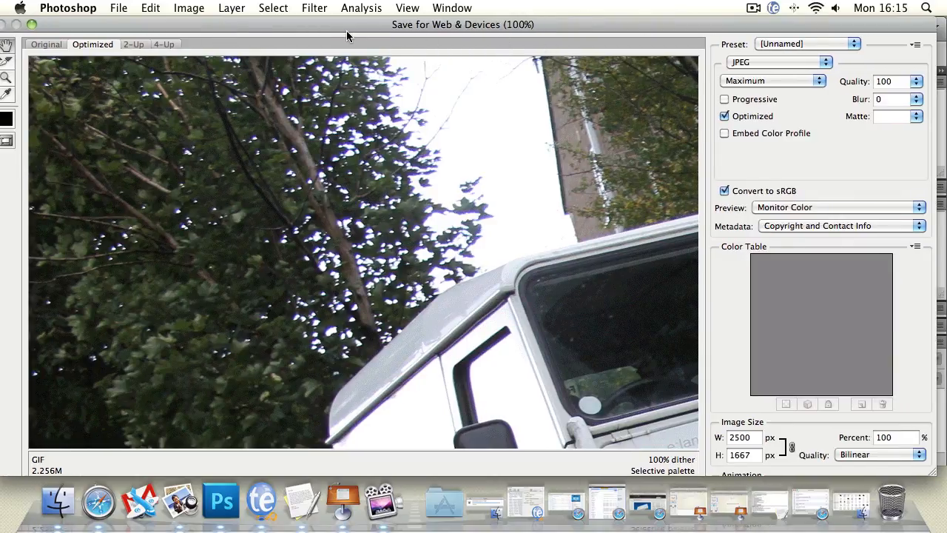
{"action": "left_click_drag", "start_coordinate": [331, 30], "coordinate": [341, 30]}
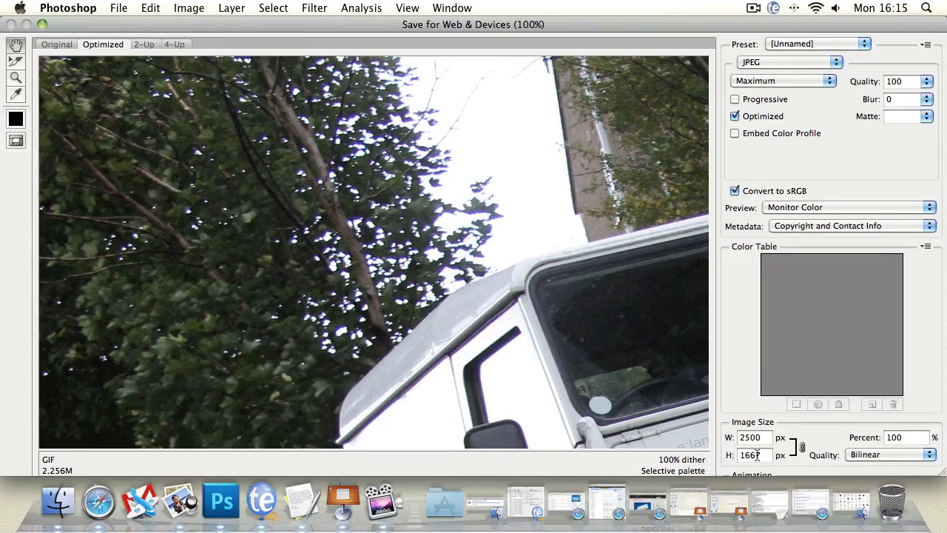
{"action": "left_click", "coordinate": [879, 455]}
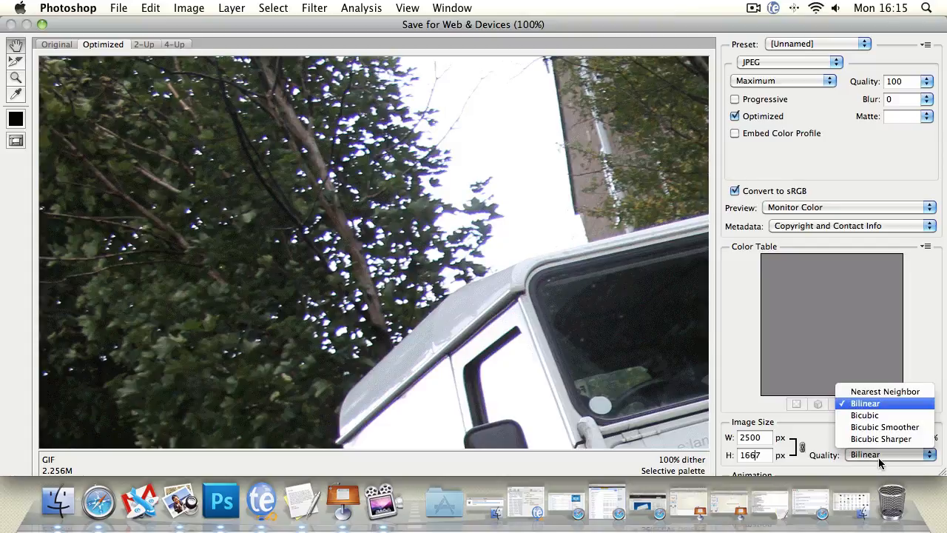
{"action": "left_click", "coordinate": [931, 342]}
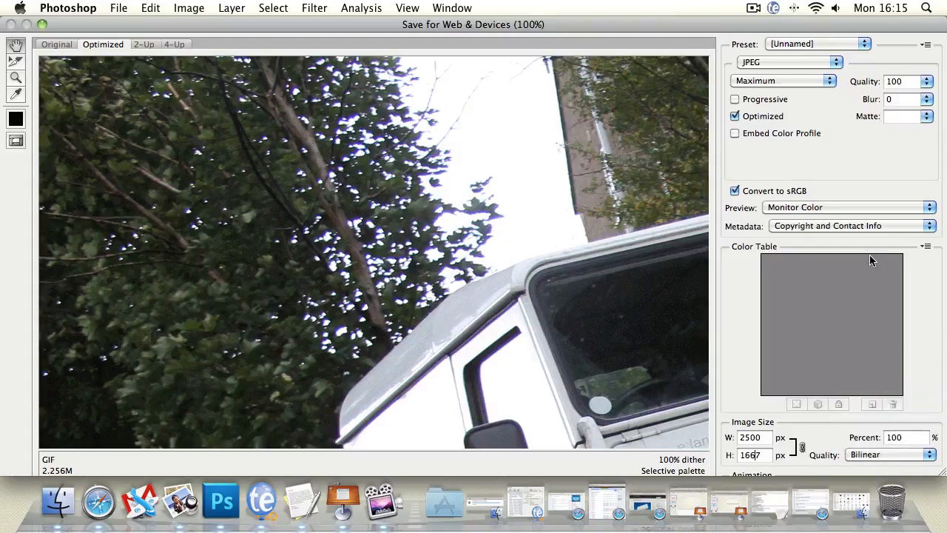
{"action": "left_click", "coordinate": [801, 212]}
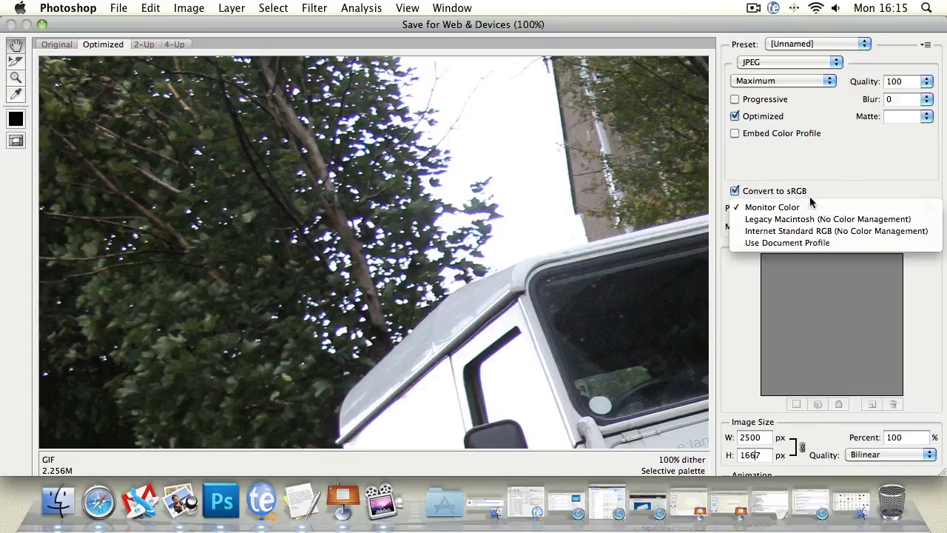
{"action": "left_click", "coordinate": [846, 176]}
Switch the web format to GIF and show it side by side with the original at 25% zoom.
{"action": "left_click", "coordinate": [793, 65]}
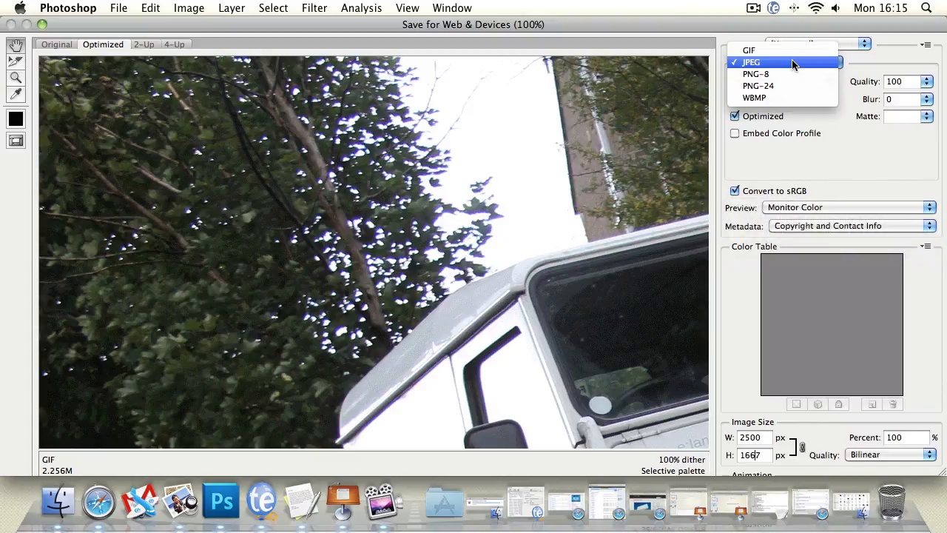
{"action": "left_click", "coordinate": [775, 52]}
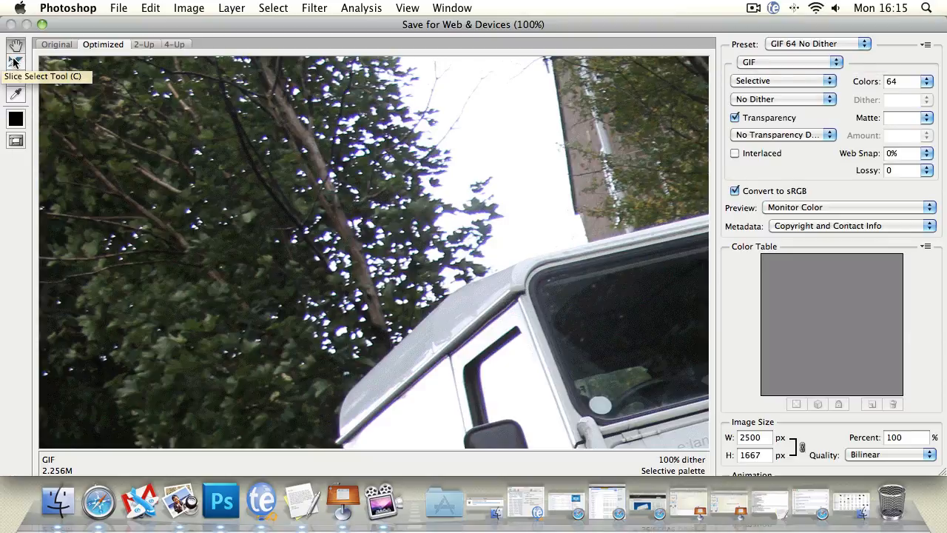
{"action": "left_click", "coordinate": [56, 45]}
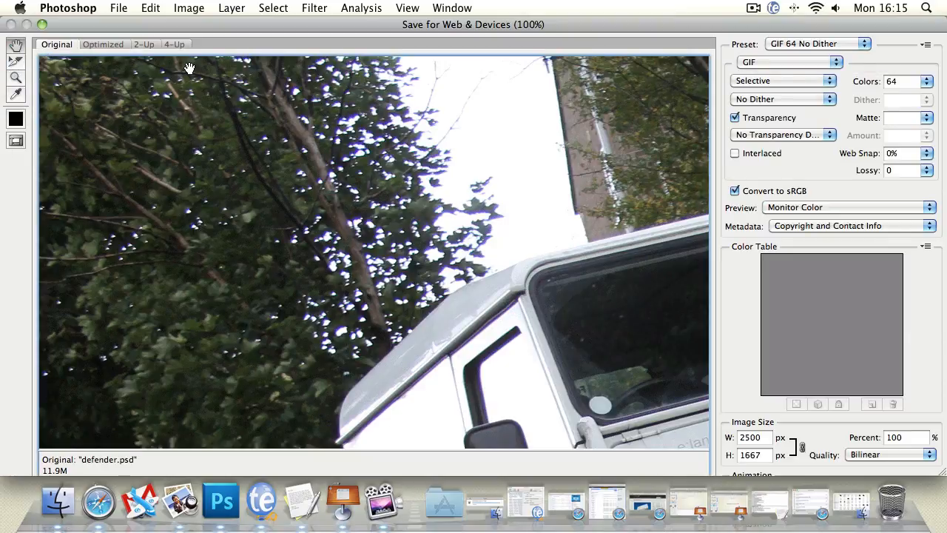
{"action": "left_click", "coordinate": [145, 44]}
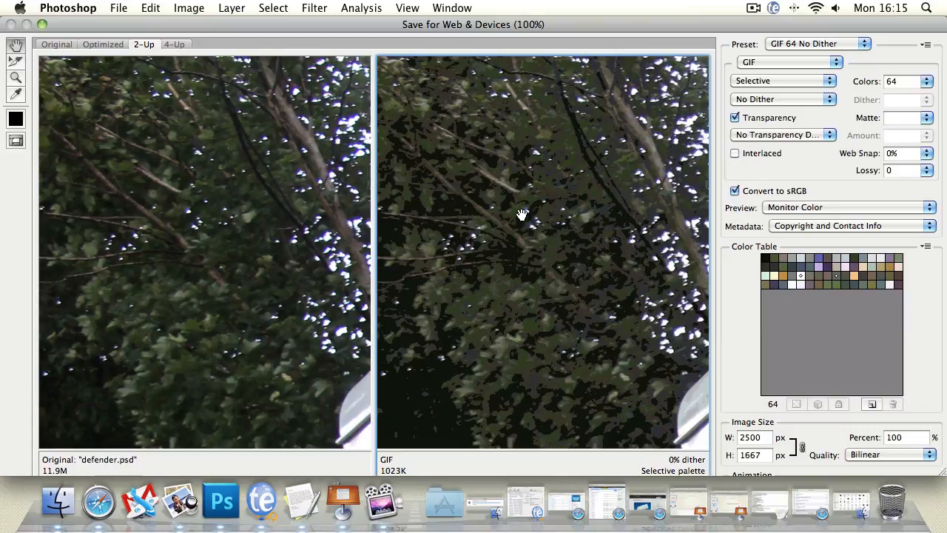
{"action": "left_click", "coordinate": [16, 78]}
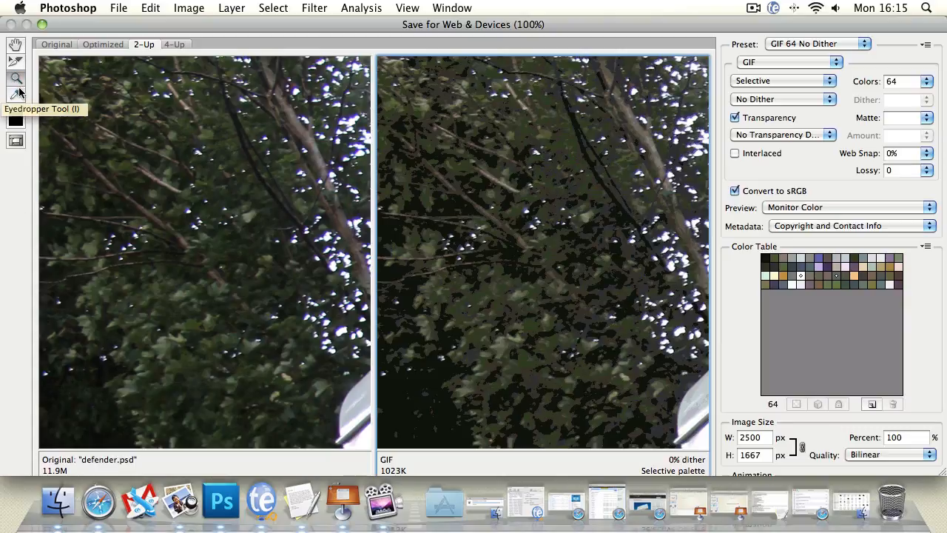
{"action": "left_click", "coordinate": [579, 161], "text": "alt"}
{"action": "left_click", "coordinate": [579, 162], "text": "alt"}
{"action": "left_click", "coordinate": [580, 161], "text": "alt"}
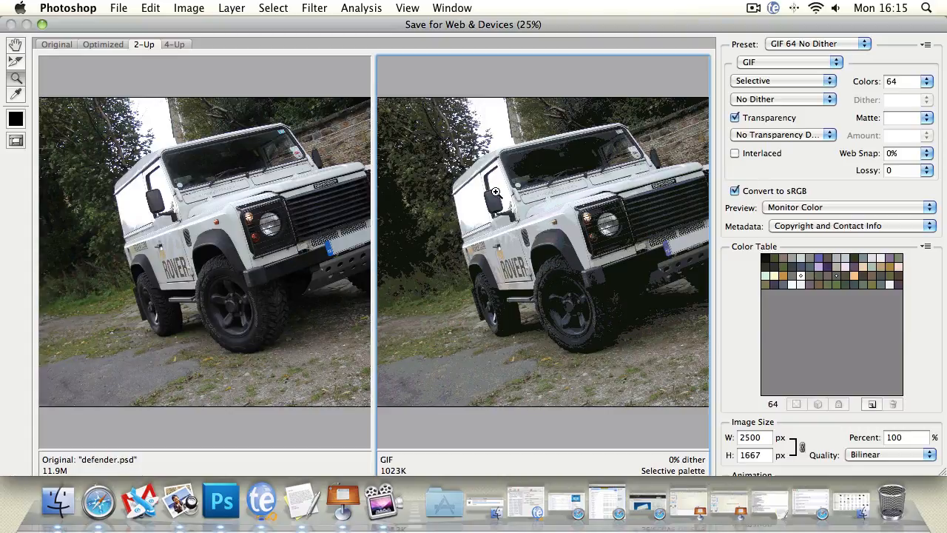
Review the GIF's color reduction methods and set its number of colors to 256.
{"action": "left_click", "coordinate": [805, 81]}
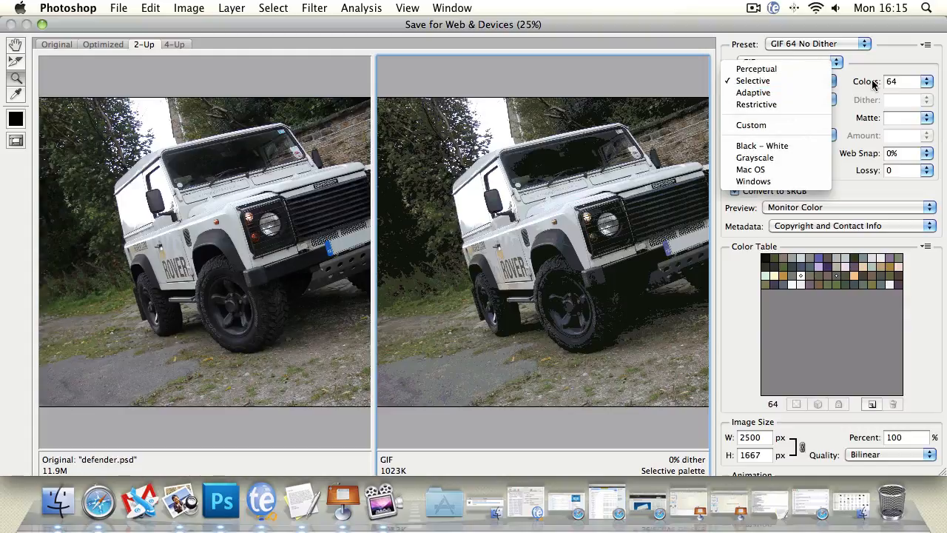
{"action": "left_click", "coordinate": [902, 79]}
{"action": "left_click", "coordinate": [930, 81]}
{"action": "left_click", "coordinate": [927, 81]}
{"action": "left_click", "coordinate": [927, 81]}
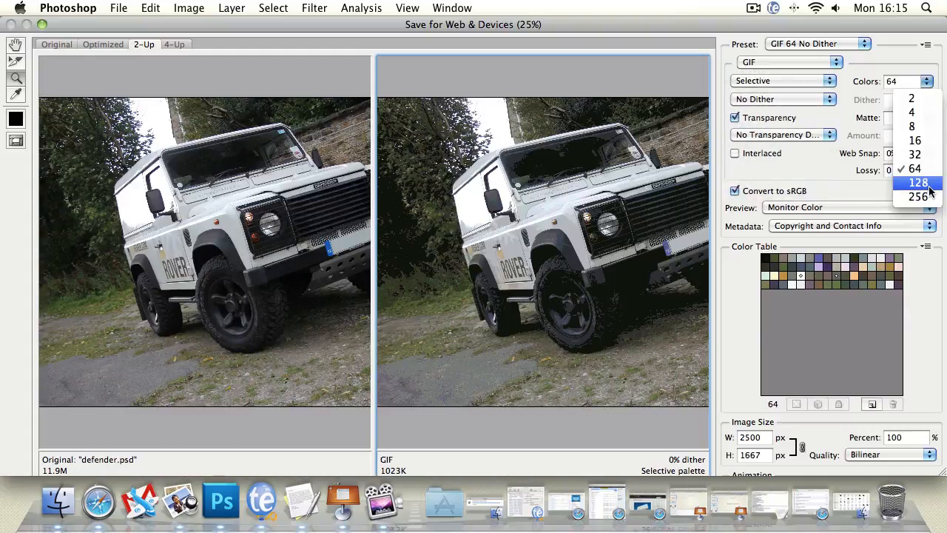
{"action": "left_click", "coordinate": [930, 198]}
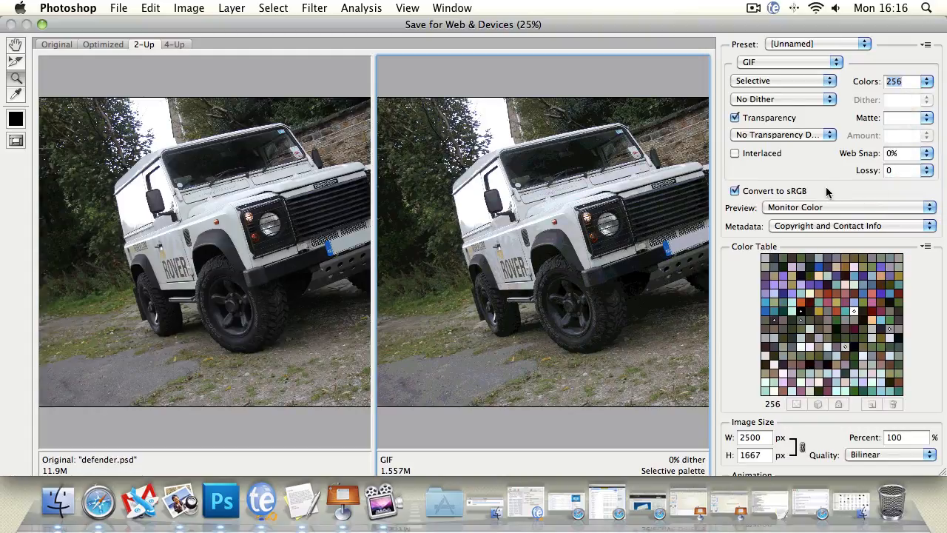
Switch the web export format to PNG-8 and review its color reduction methods, keeping Selective.
{"action": "left_click", "coordinate": [809, 64]}
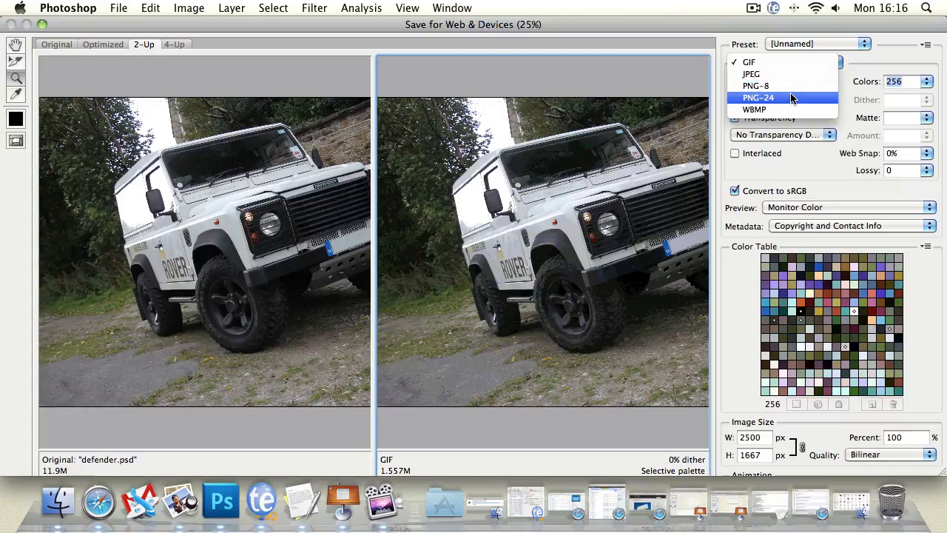
{"action": "left_click", "coordinate": [788, 85]}
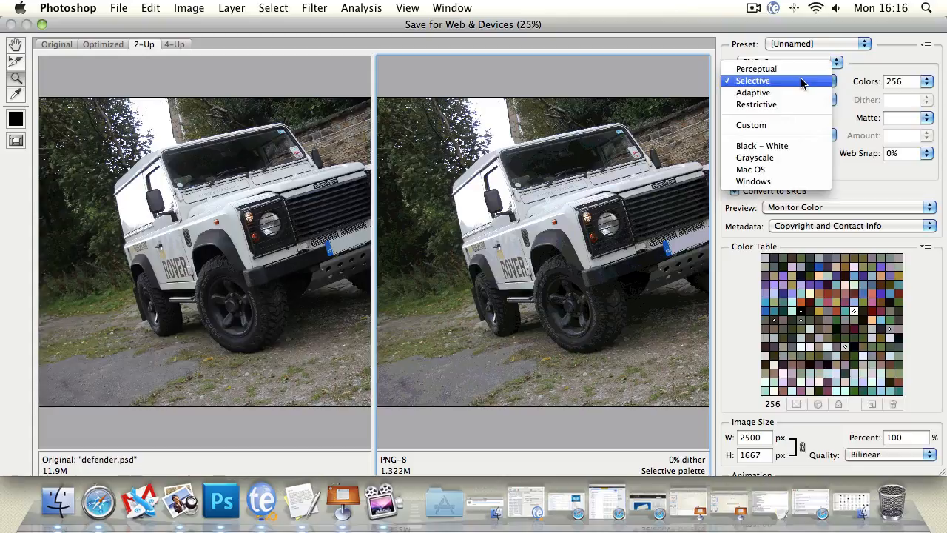
{"action": "left_click", "coordinate": [803, 82]}
Switch the web export format to PNG-24 and review the available file formats and preview colour setting.
{"action": "left_click", "coordinate": [836, 62]}
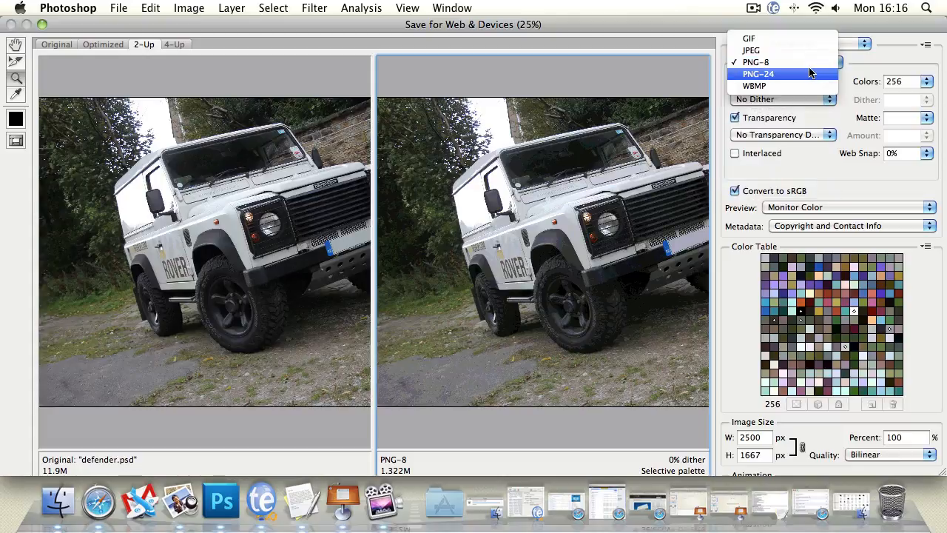
{"action": "left_click", "coordinate": [807, 72]}
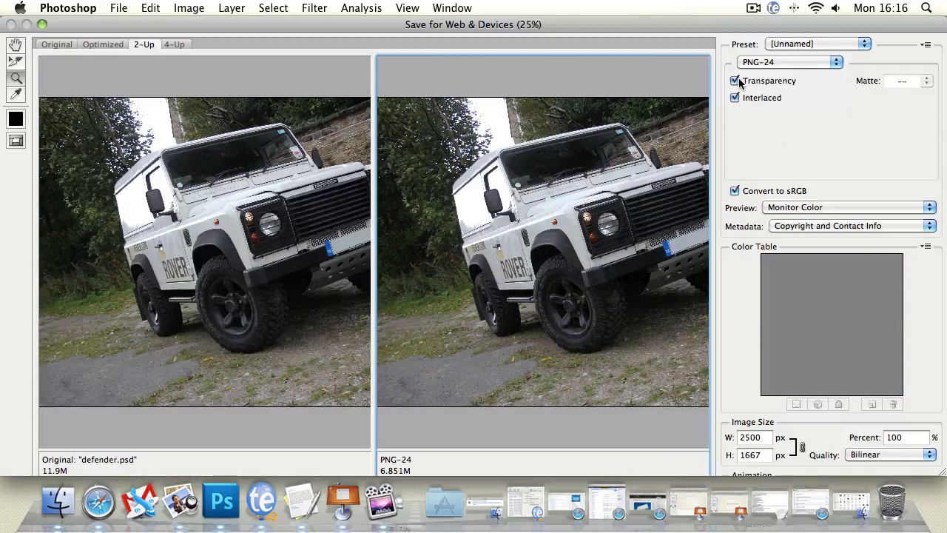
{"action": "left_click", "coordinate": [755, 63]}
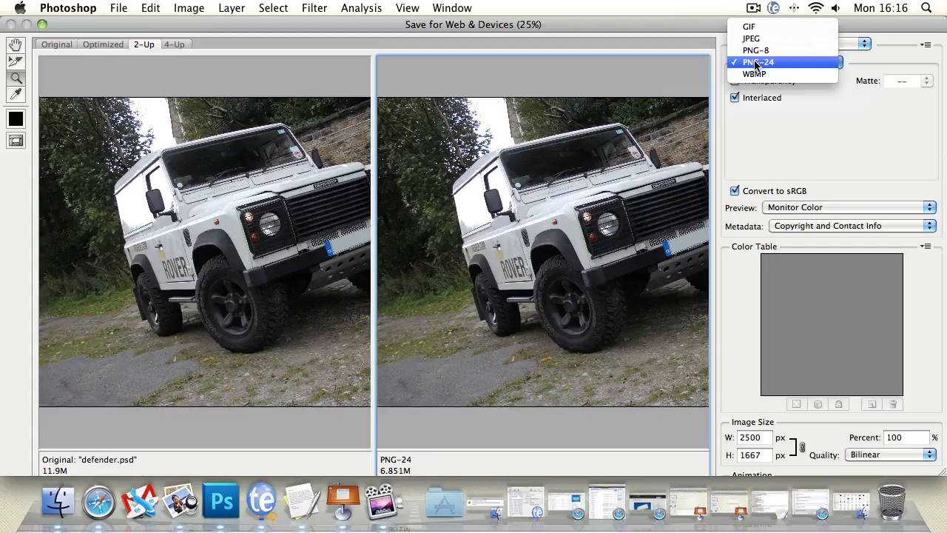
{"action": "left_click", "coordinate": [800, 168]}
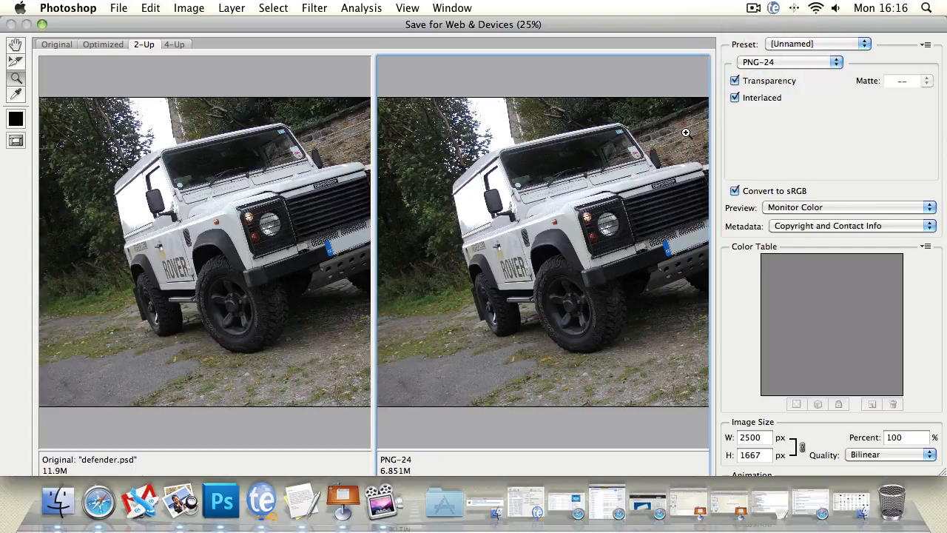
{"action": "left_click", "coordinate": [753, 65]}
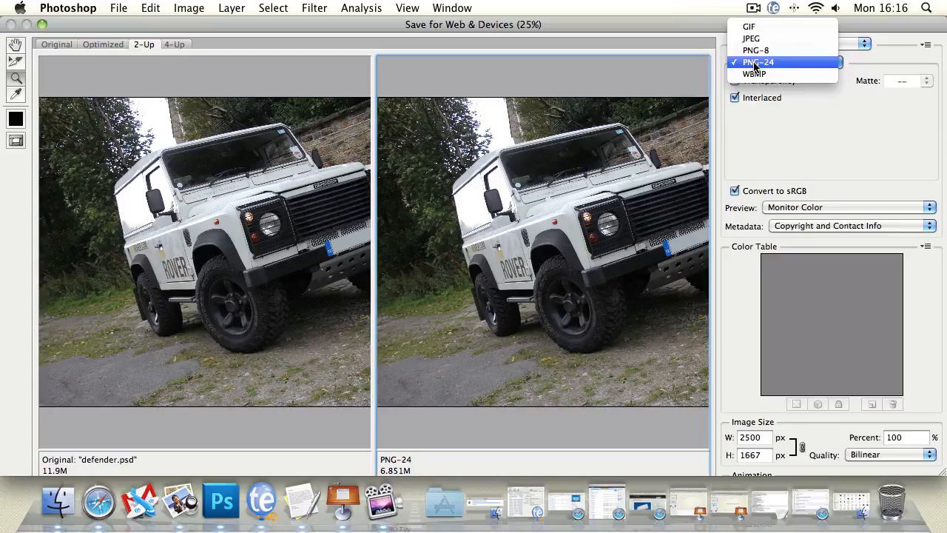
{"action": "left_click", "coordinate": [874, 178]}
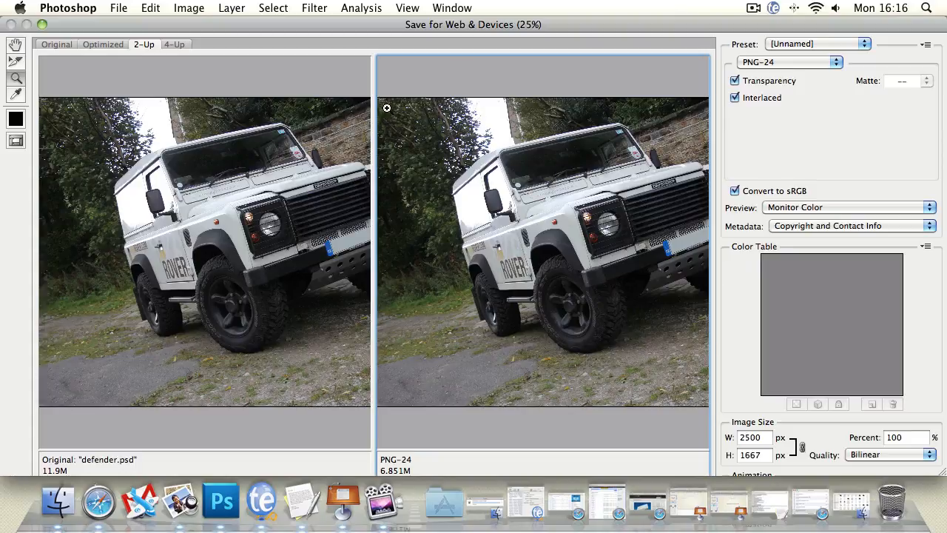
{"action": "left_click", "coordinate": [797, 209]}
{"action": "left_click", "coordinate": [812, 197]}
Save the optimized image as defender.png in the batttrack folder, using Images Only and Default Settings.
{"action": "left_click_drag", "start_coordinate": [95, 22], "coordinate": [67, 6]}
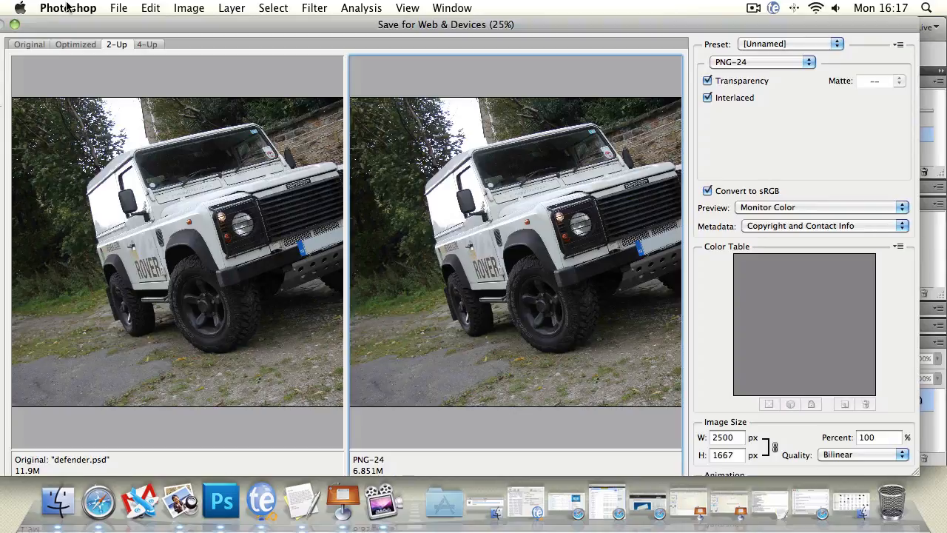
{"action": "key", "text": "Return"}
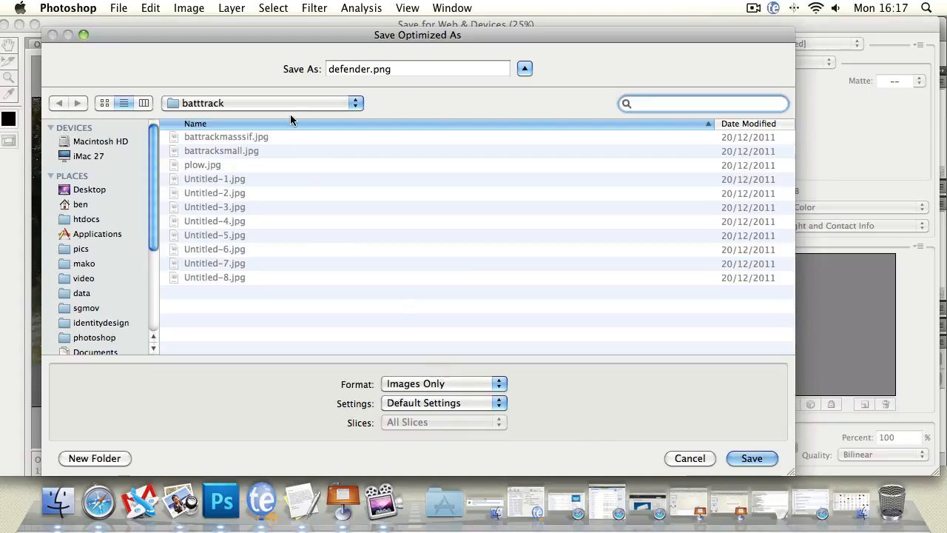
{"action": "left_click", "coordinate": [751, 459]}
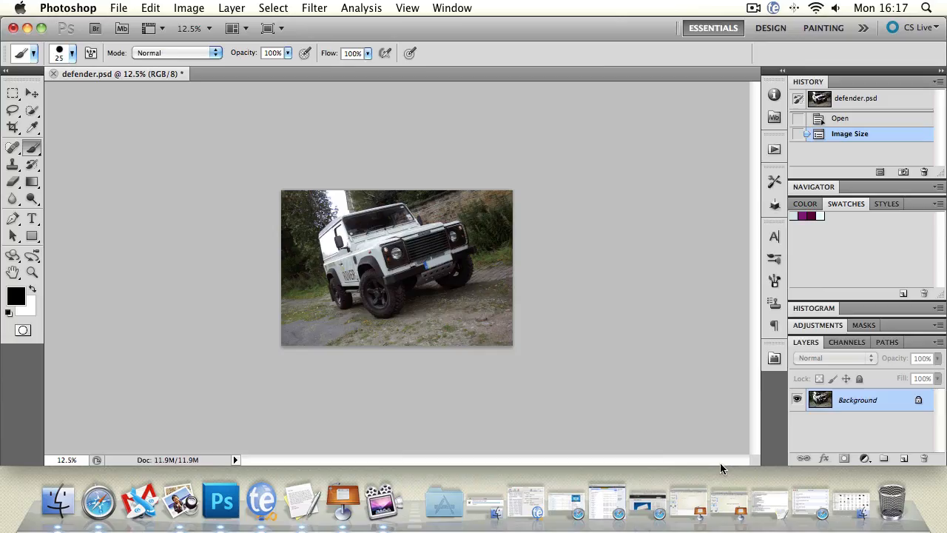
View the defender photo at 33.3% zoom and reposition it so the whole vehicle is in view.
{"action": "double_click", "coordinate": [31, 272]}
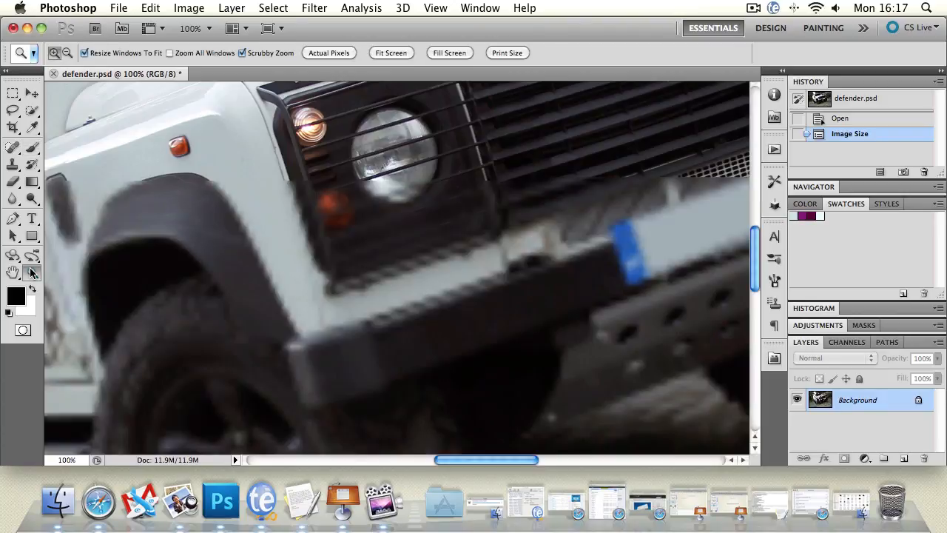
{"action": "left_click", "coordinate": [309, 215], "text": "alt"}
{"action": "left_click", "coordinate": [309, 214], "text": "alt"}
{"action": "left_click", "coordinate": [309, 214], "text": "alt"}
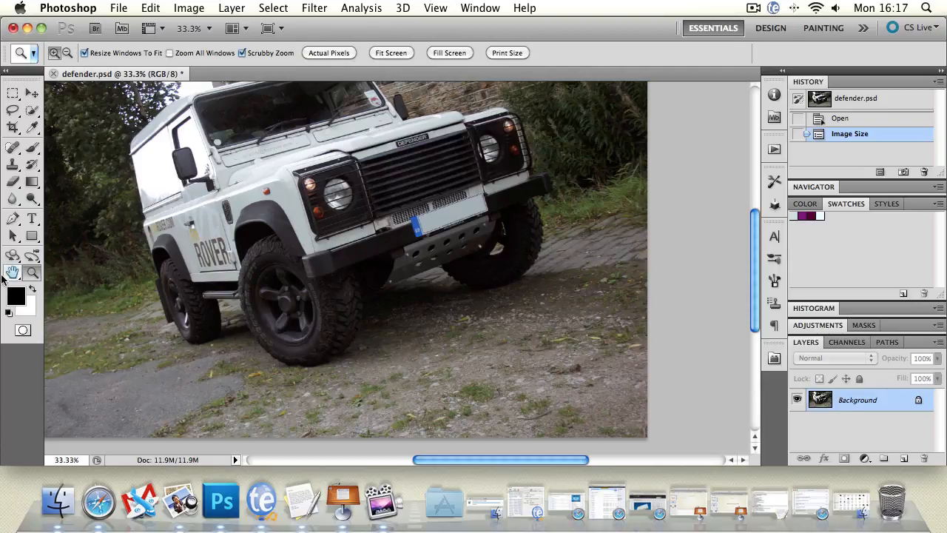
{"action": "left_click", "coordinate": [13, 272]}
{"action": "left_click_drag", "start_coordinate": [288, 164], "coordinate": [351, 225]}
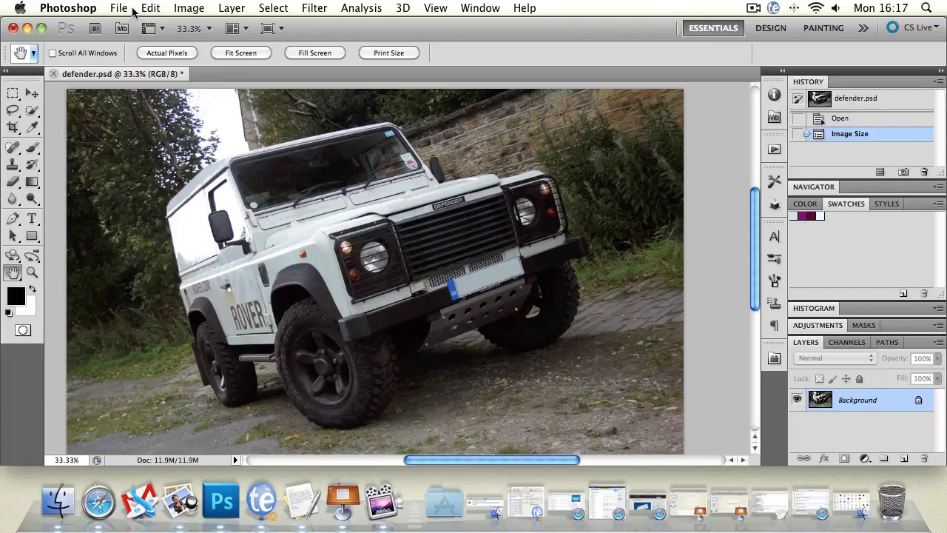
Save the defender.psd document and switch to the presentation with the lesson summary.
{"action": "key", "text": "super+s"}
{"action": "left_click", "coordinate": [346, 499]}
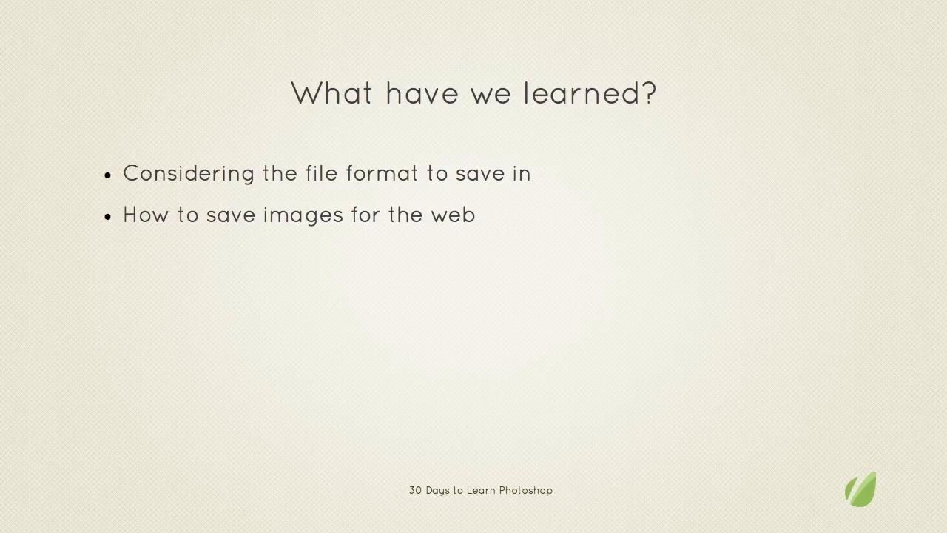